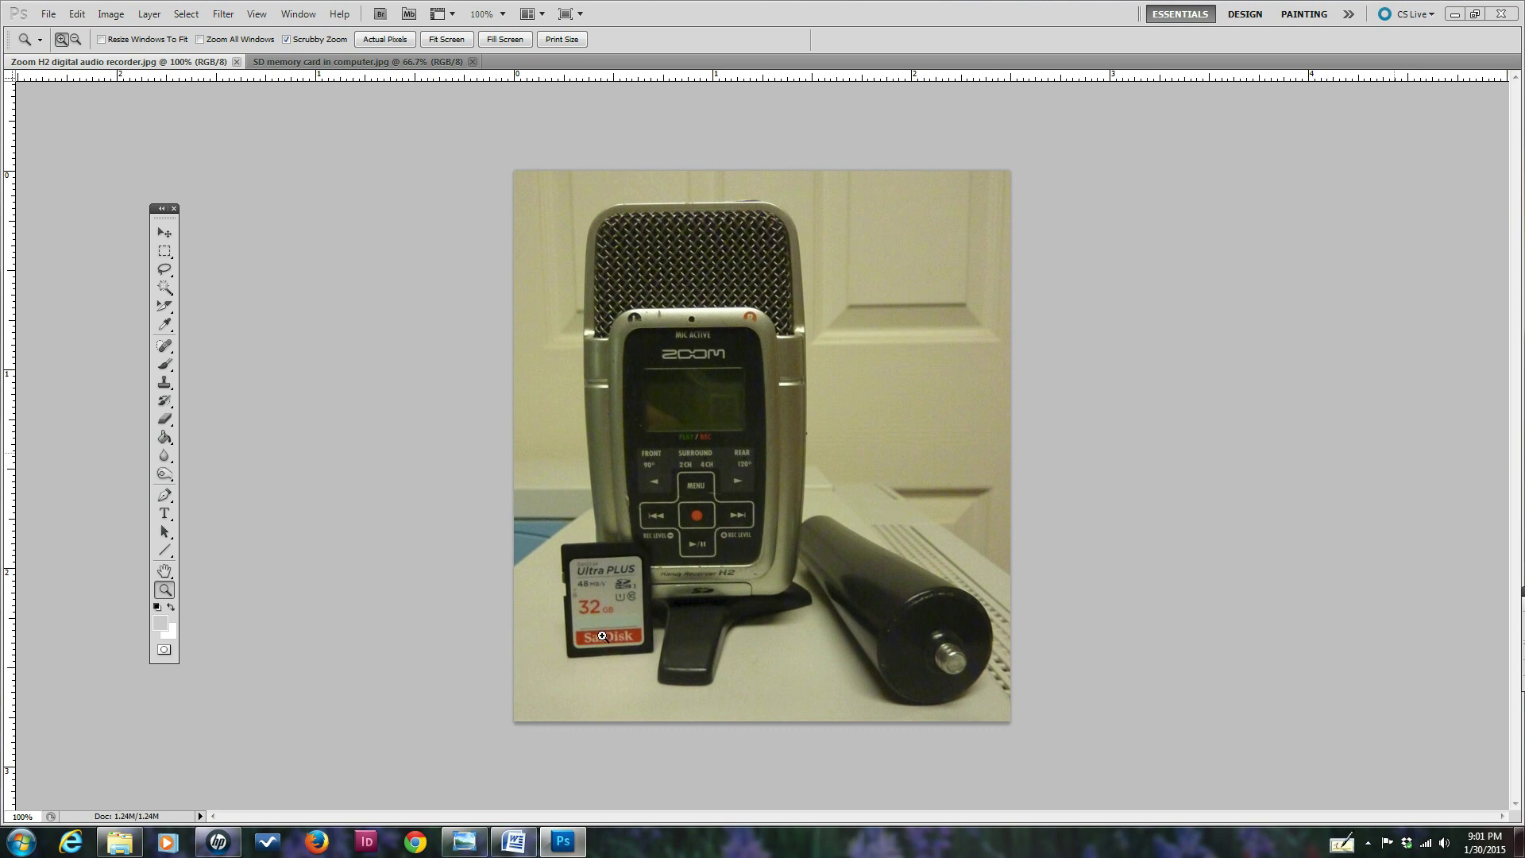
Step: Make the 'SD memory card in computer.jpg' photo the active document in Photoshop
{"action": "left_click", "coordinate": [364, 63]}
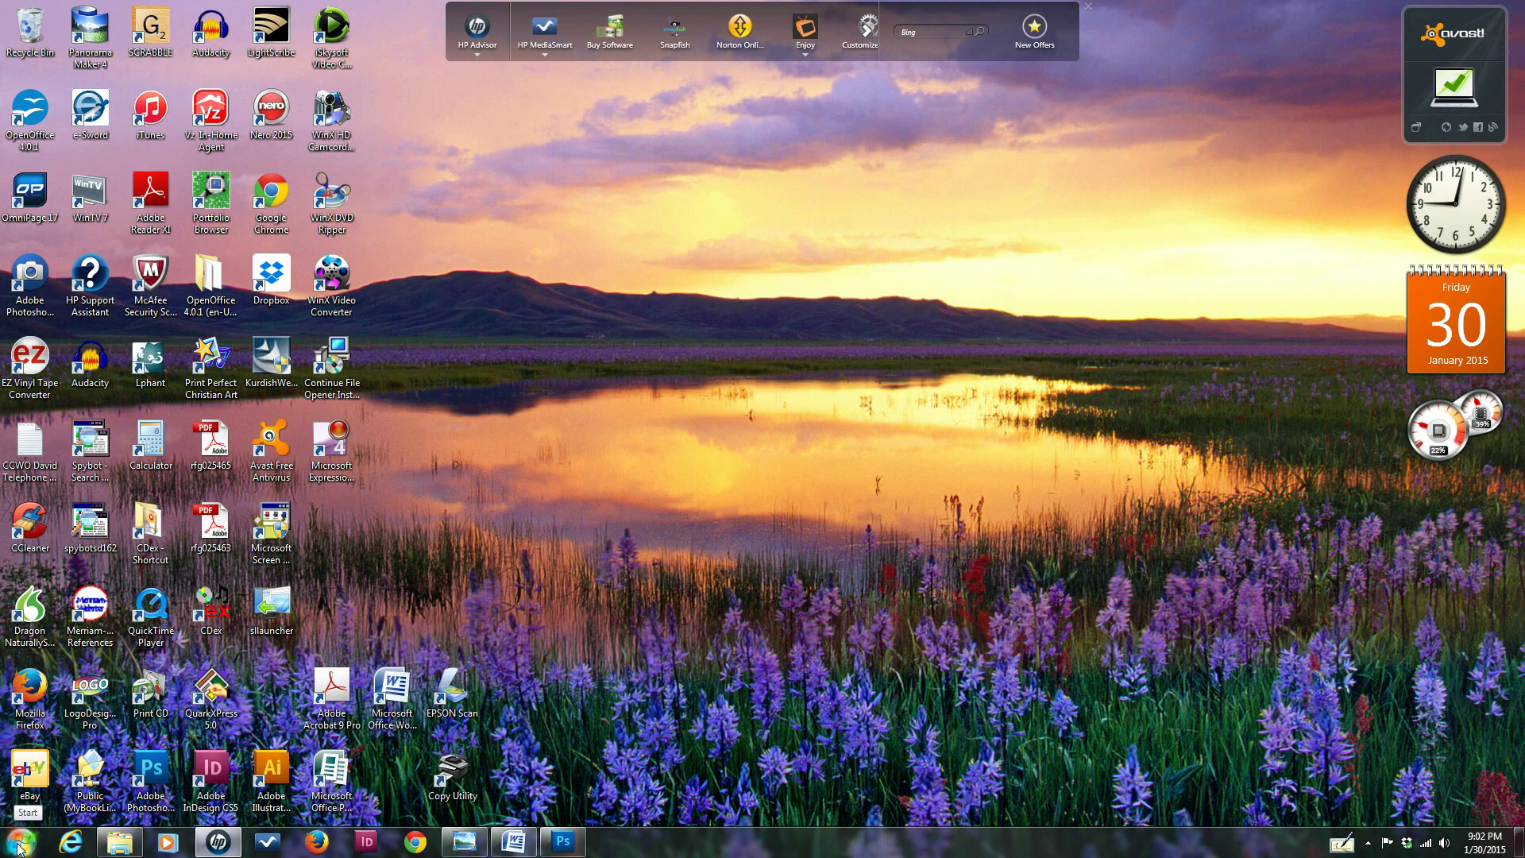
Step: Browse through Computer and Removable Disk (K:) into FOLDER01 with the sermon recordings
{"action": "left_click", "coordinate": [15, 845]}
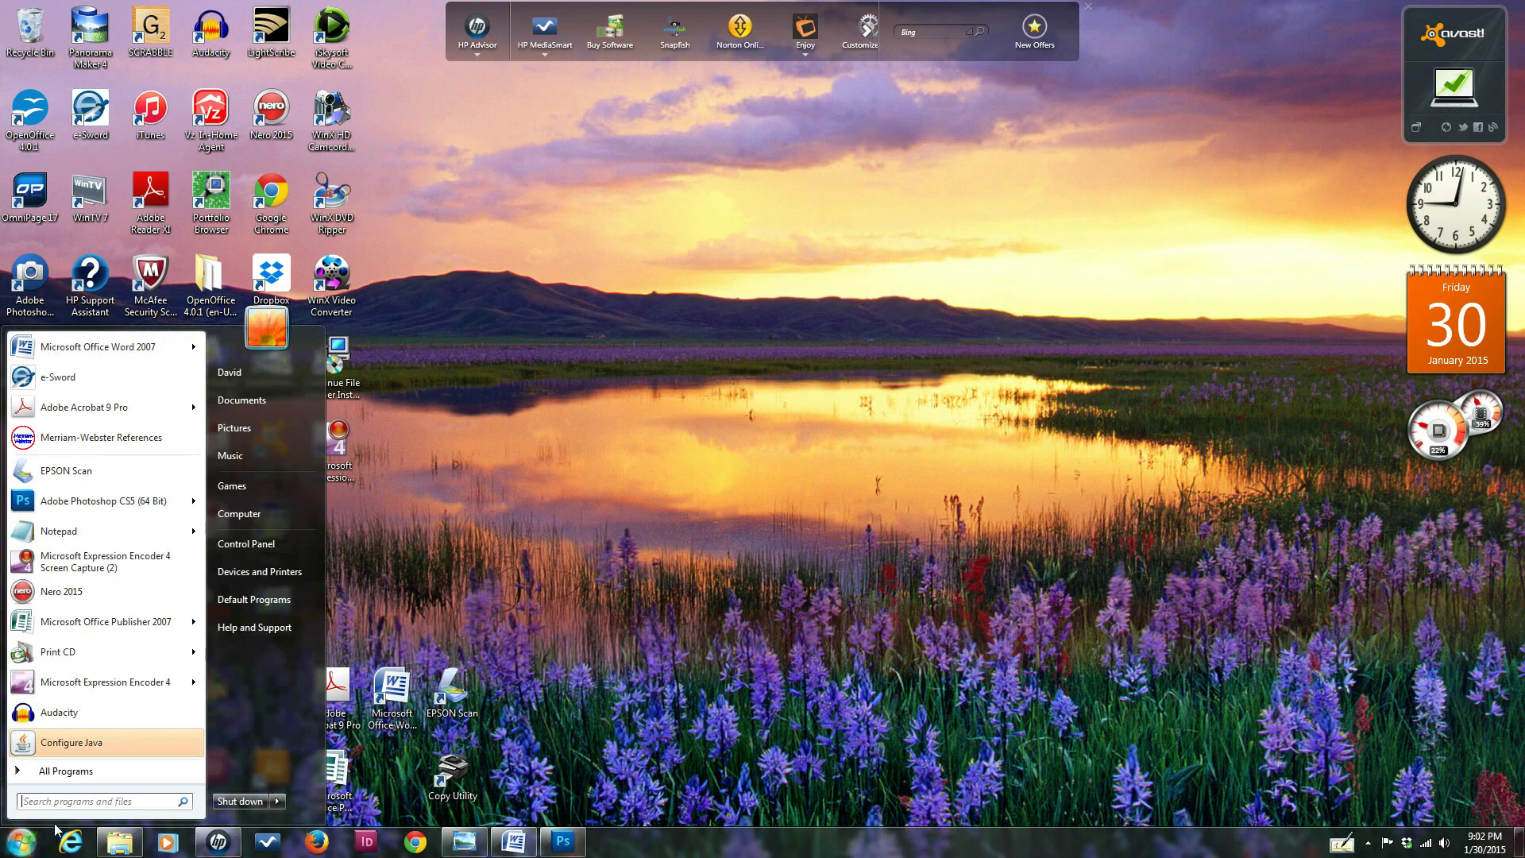
{"action": "left_click", "coordinate": [245, 513]}
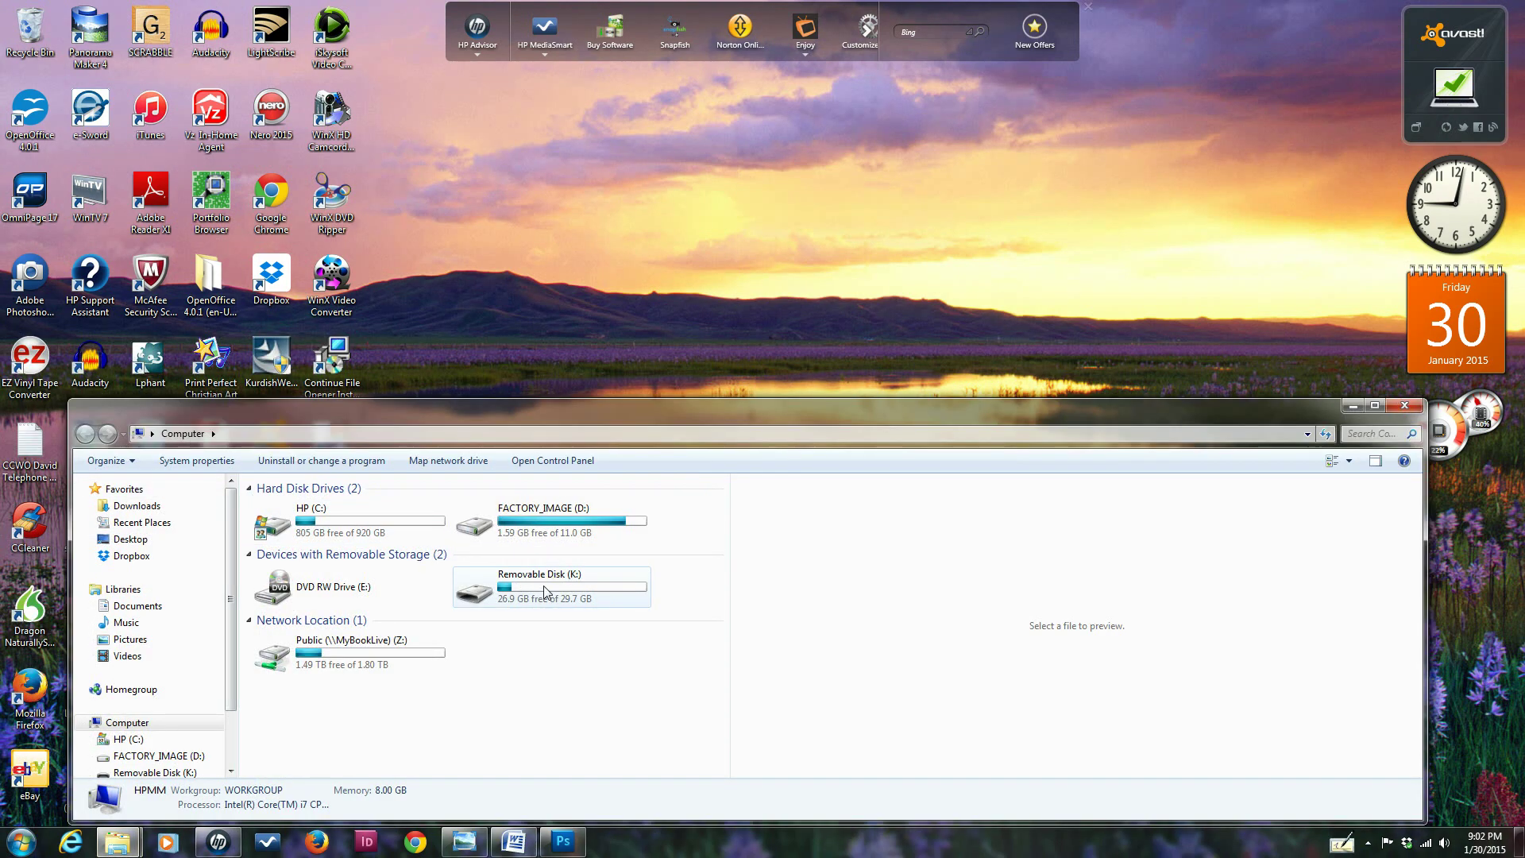
{"action": "double_click", "coordinate": [545, 592]}
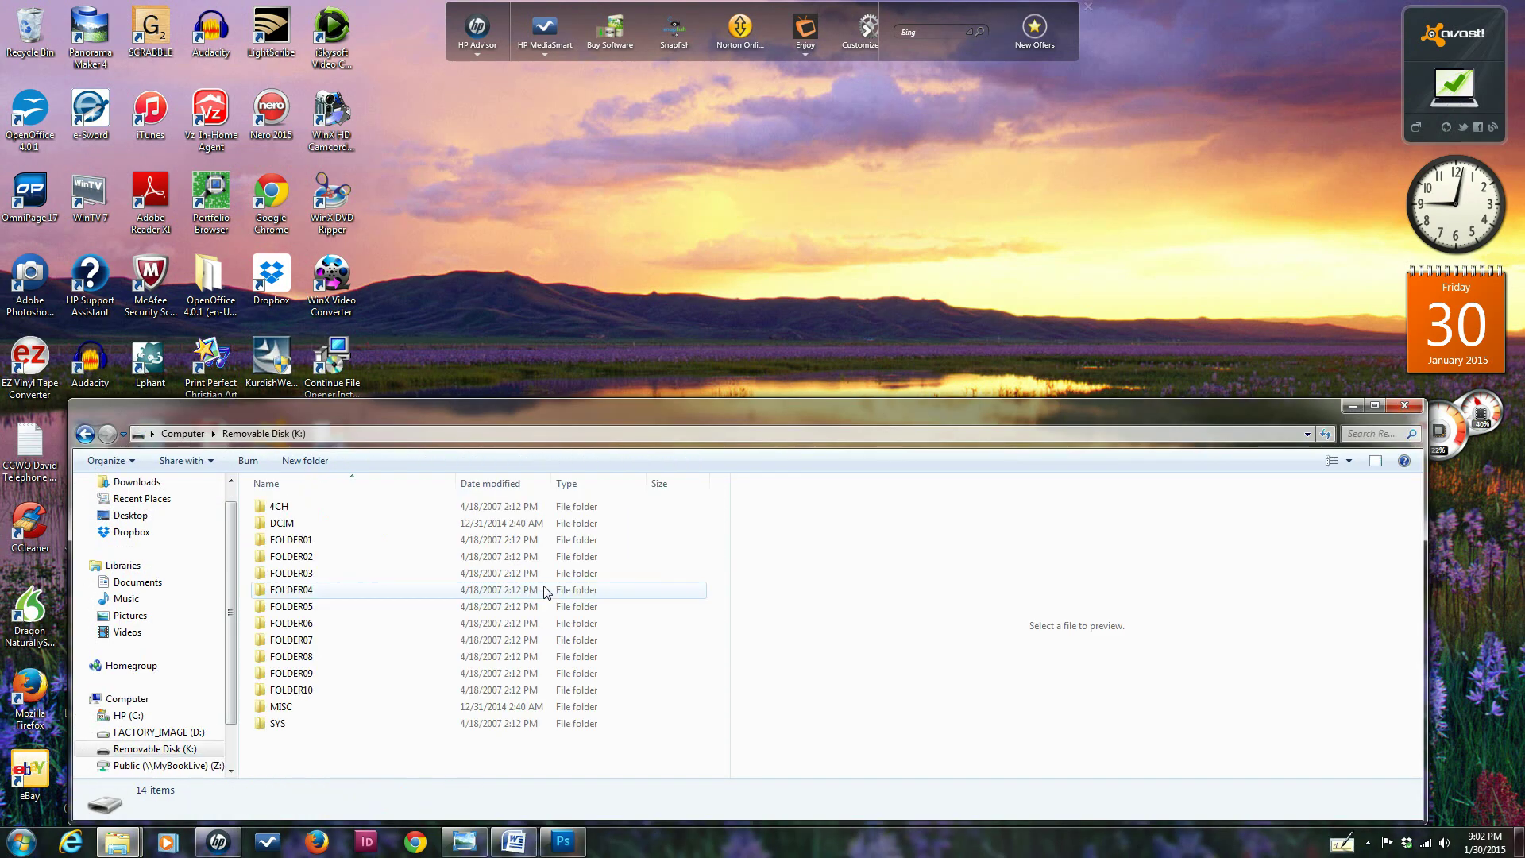
{"action": "double_click", "coordinate": [306, 541]}
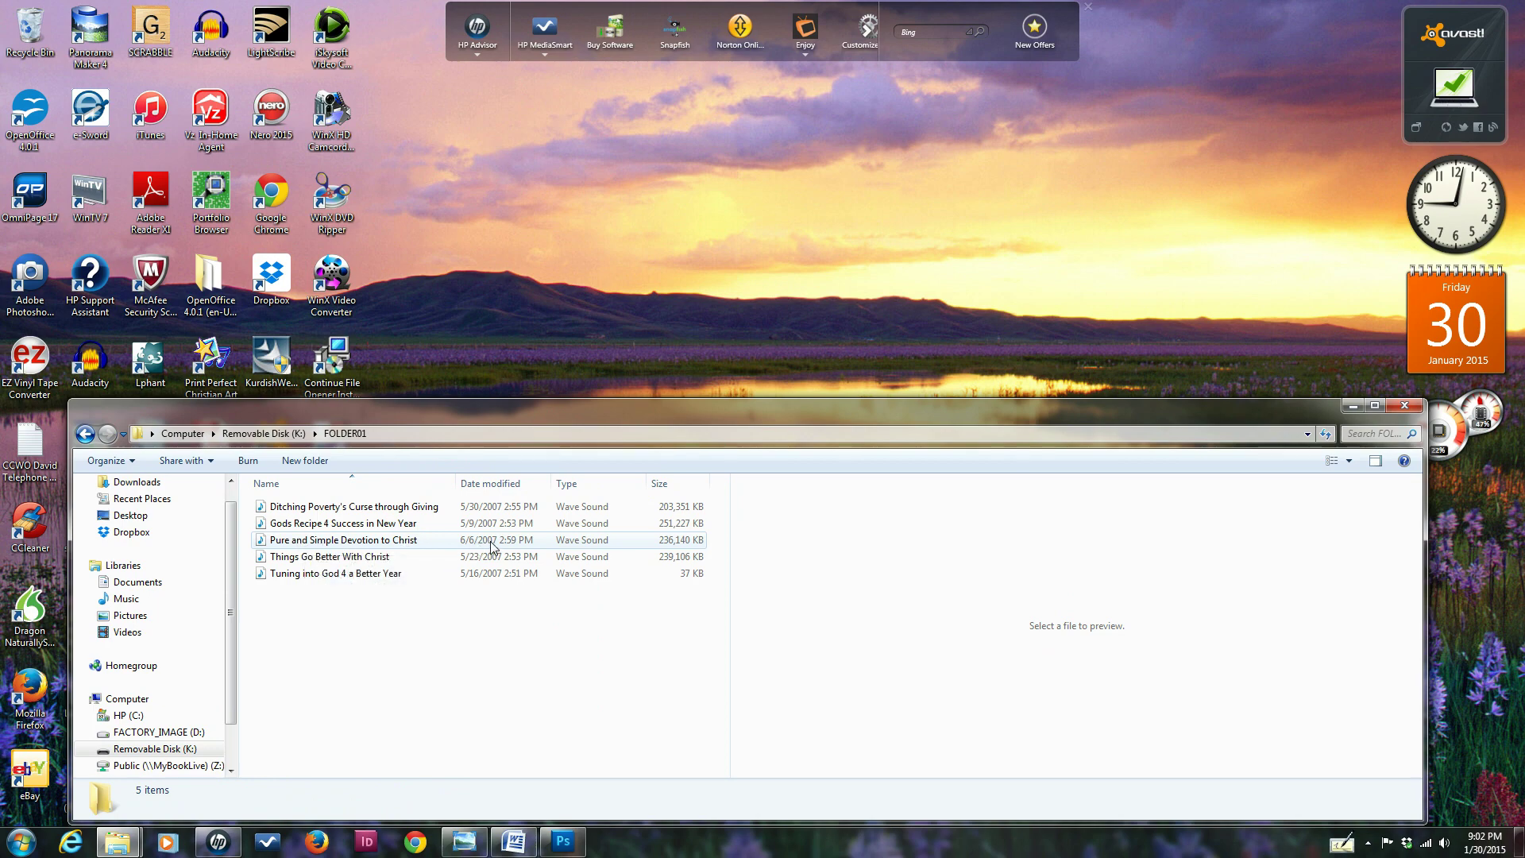
Step: Rename the recording to 'Pure and Simple Devotion to Christ' and close the FOLDER01 window
{"action": "right_click", "coordinate": [304, 545]}
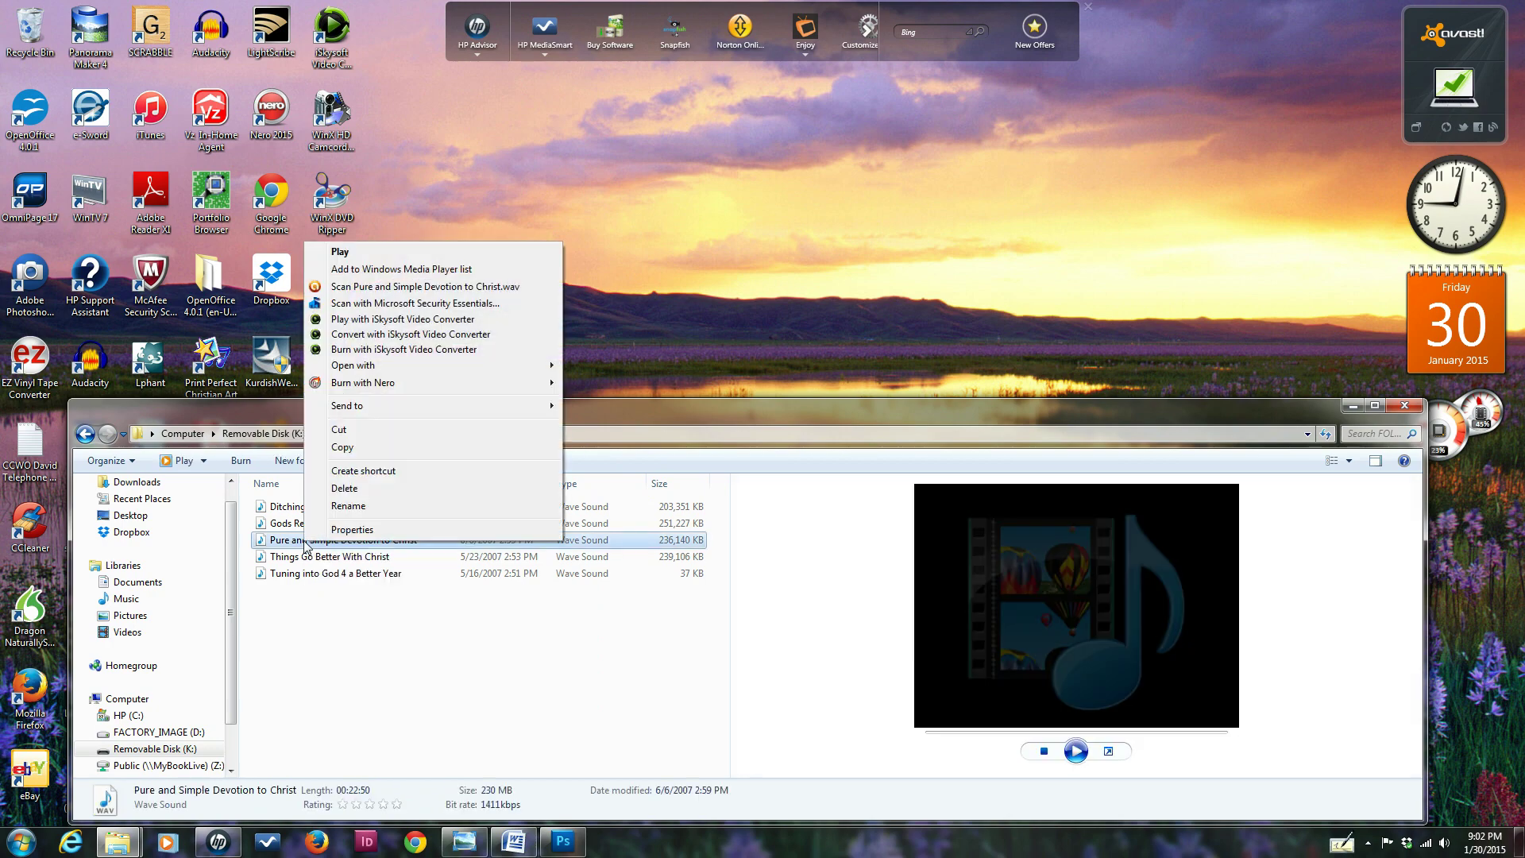
{"action": "left_click", "coordinate": [348, 506]}
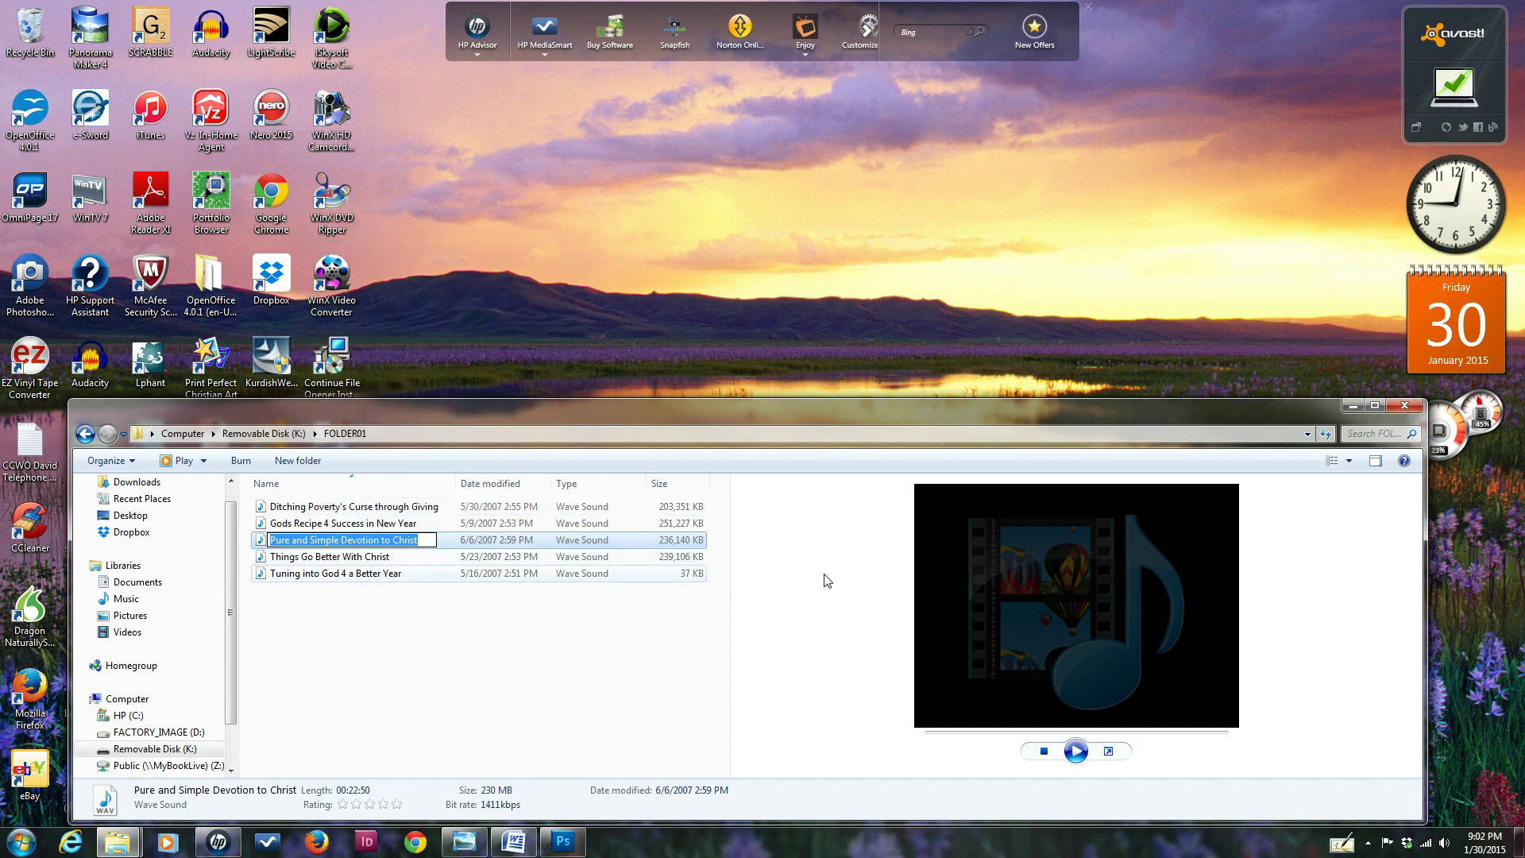
{"action": "type", "text": "Pure and Simple Devi"}
{"action": "key", "text": "BackSpace"}
{"action": "type", "text": "otion to Christ"}
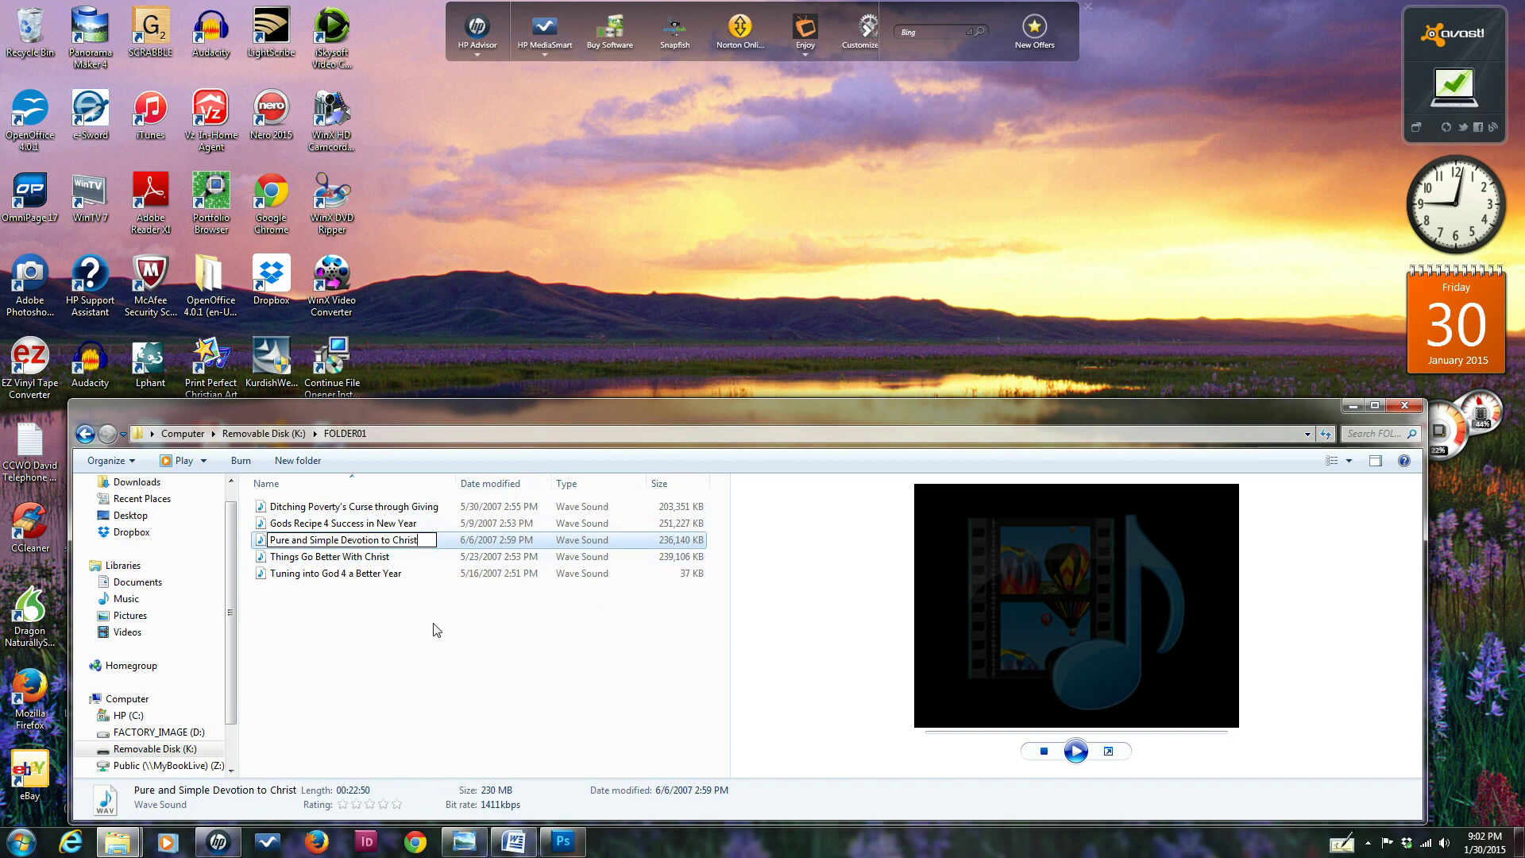
{"action": "left_click", "coordinate": [519, 678]}
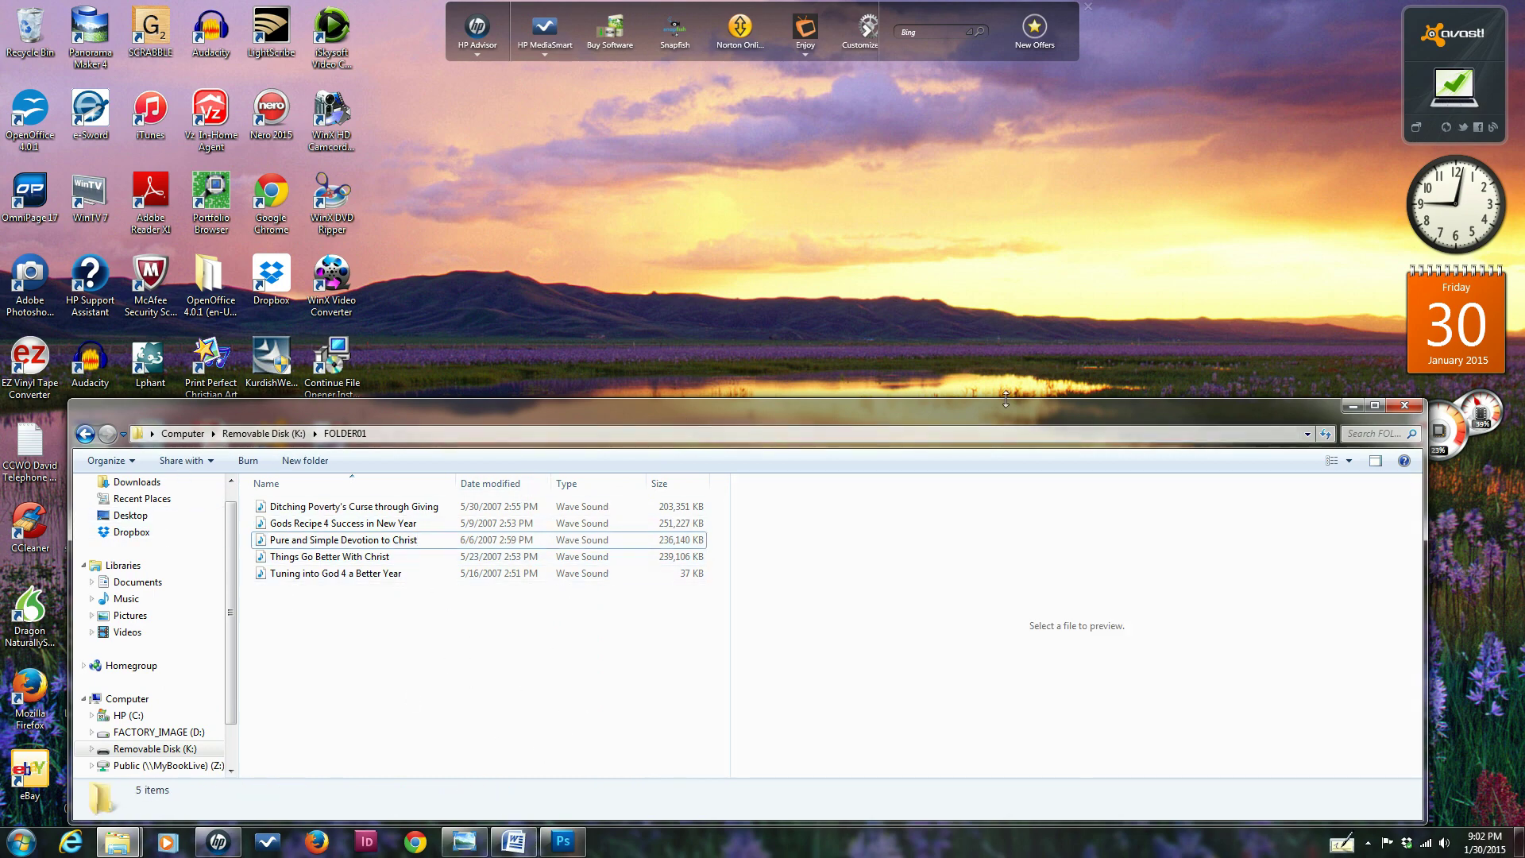
{"action": "left_click", "coordinate": [1403, 408]}
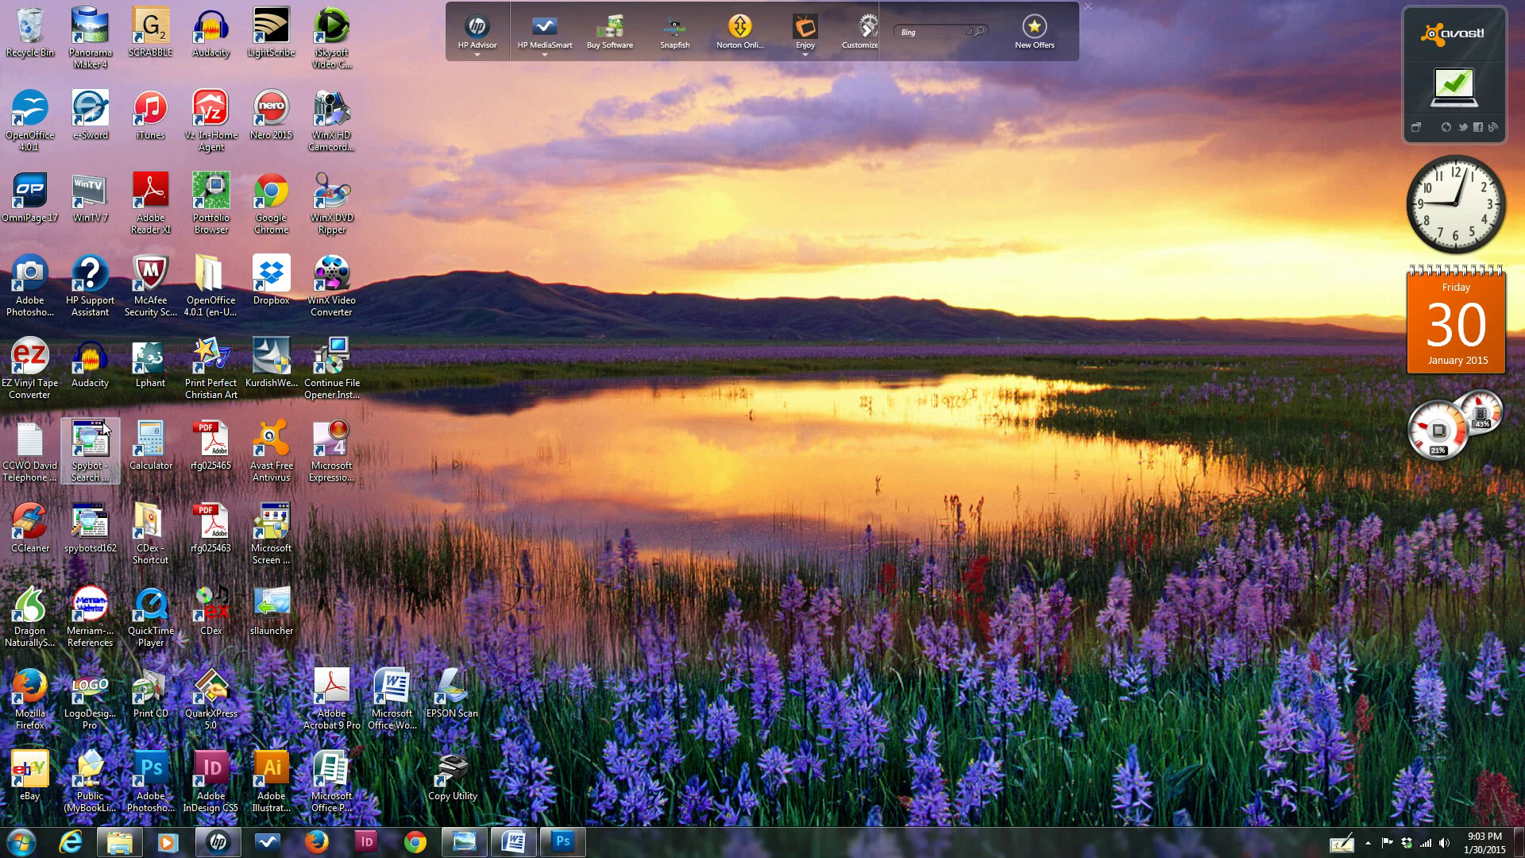
Step: Launch Audacity from the desktop and dismiss its welcome message
{"action": "left_click", "coordinate": [96, 367]}
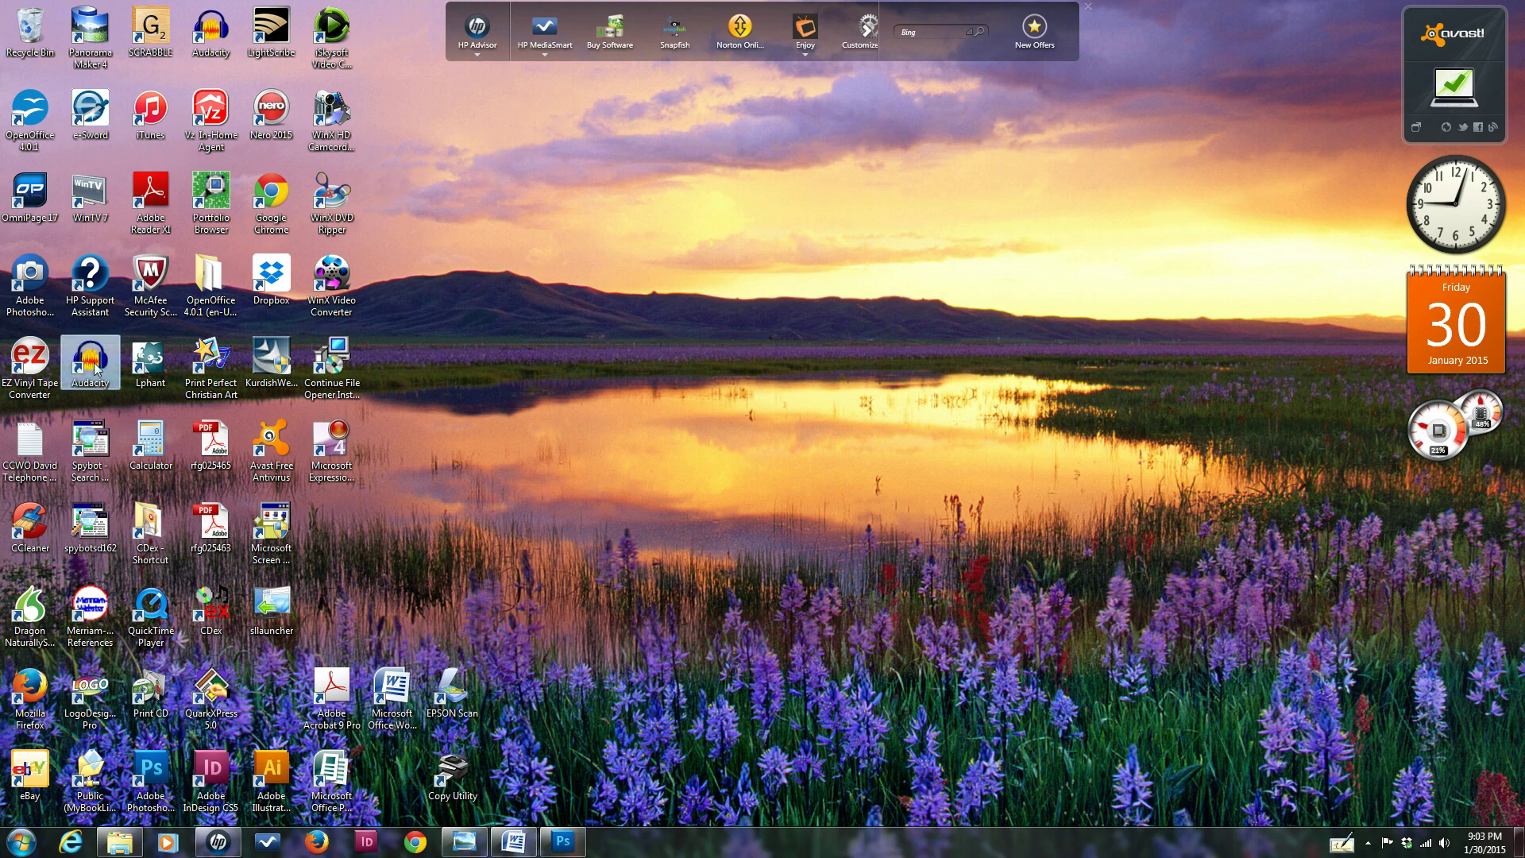
{"action": "double_click", "coordinate": [95, 367]}
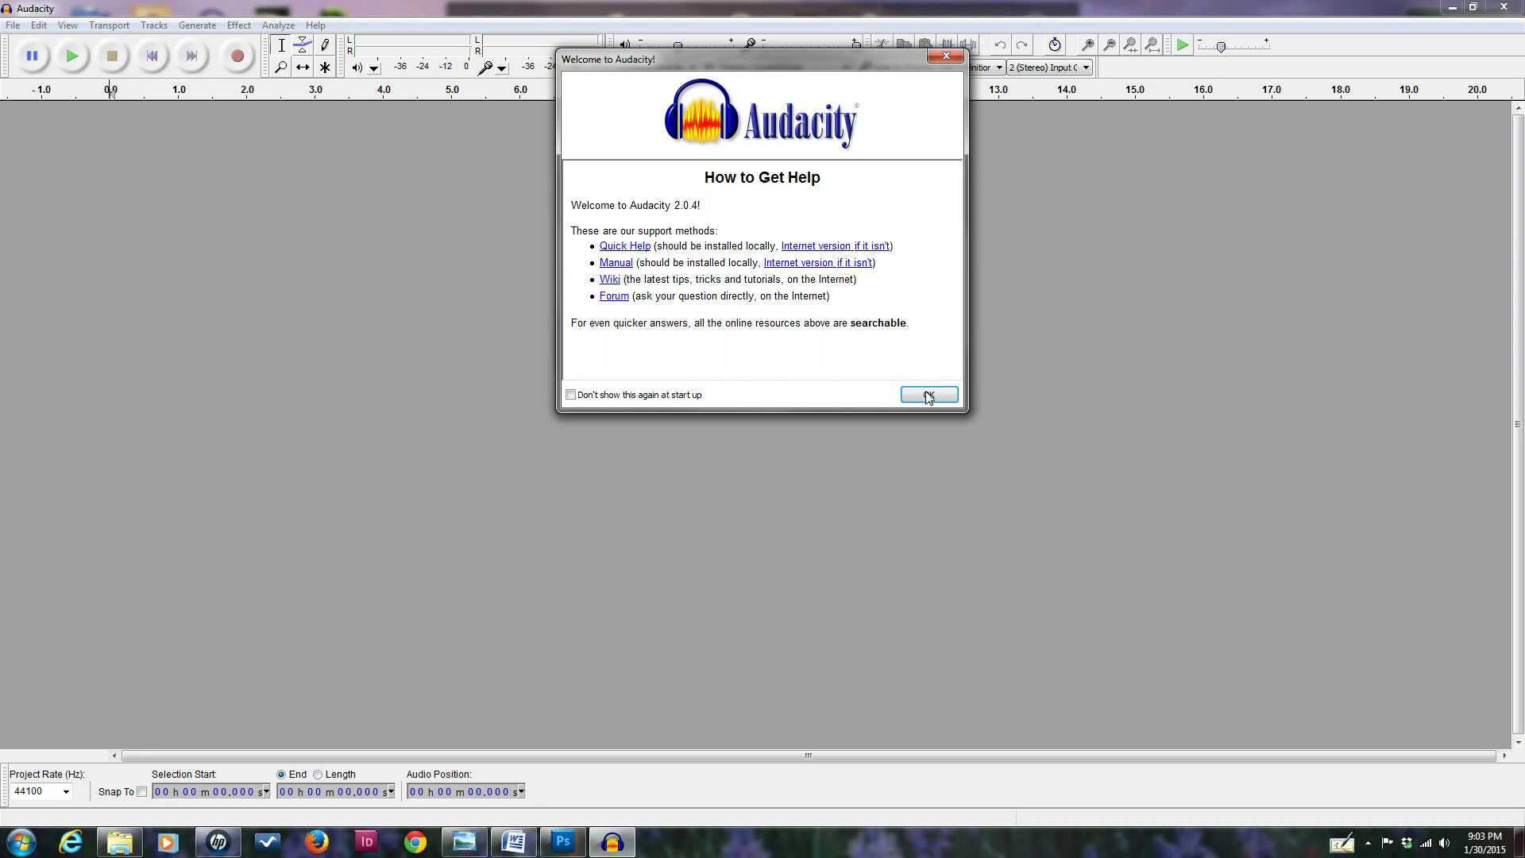
{"action": "left_click", "coordinate": [929, 395]}
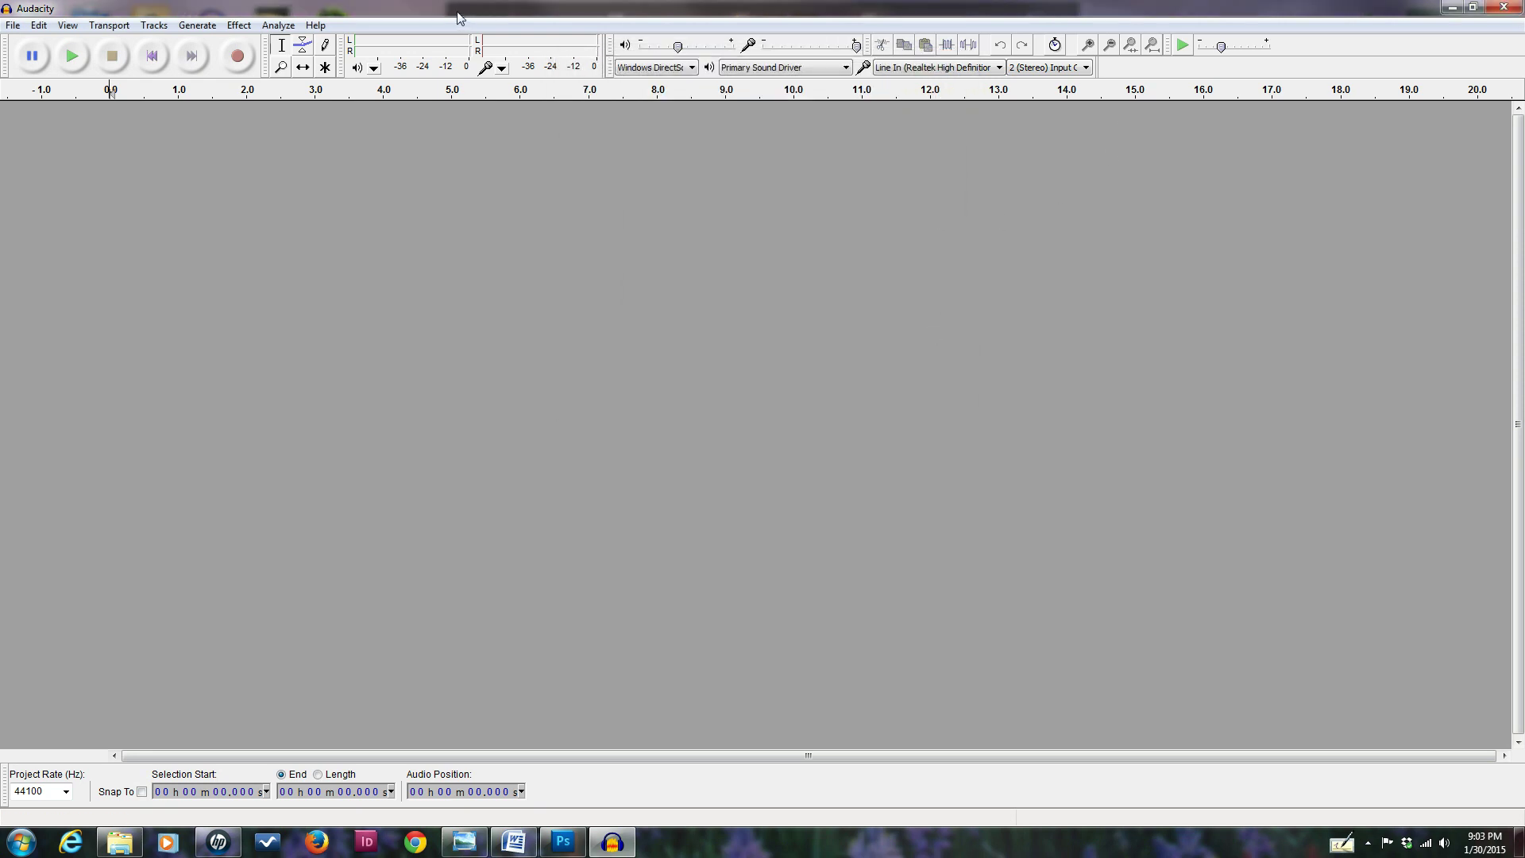
Step: Import the 'Pure and Simple Devotion to Christ' WAV file as a safe copy
{"action": "left_click", "coordinate": [12, 26]}
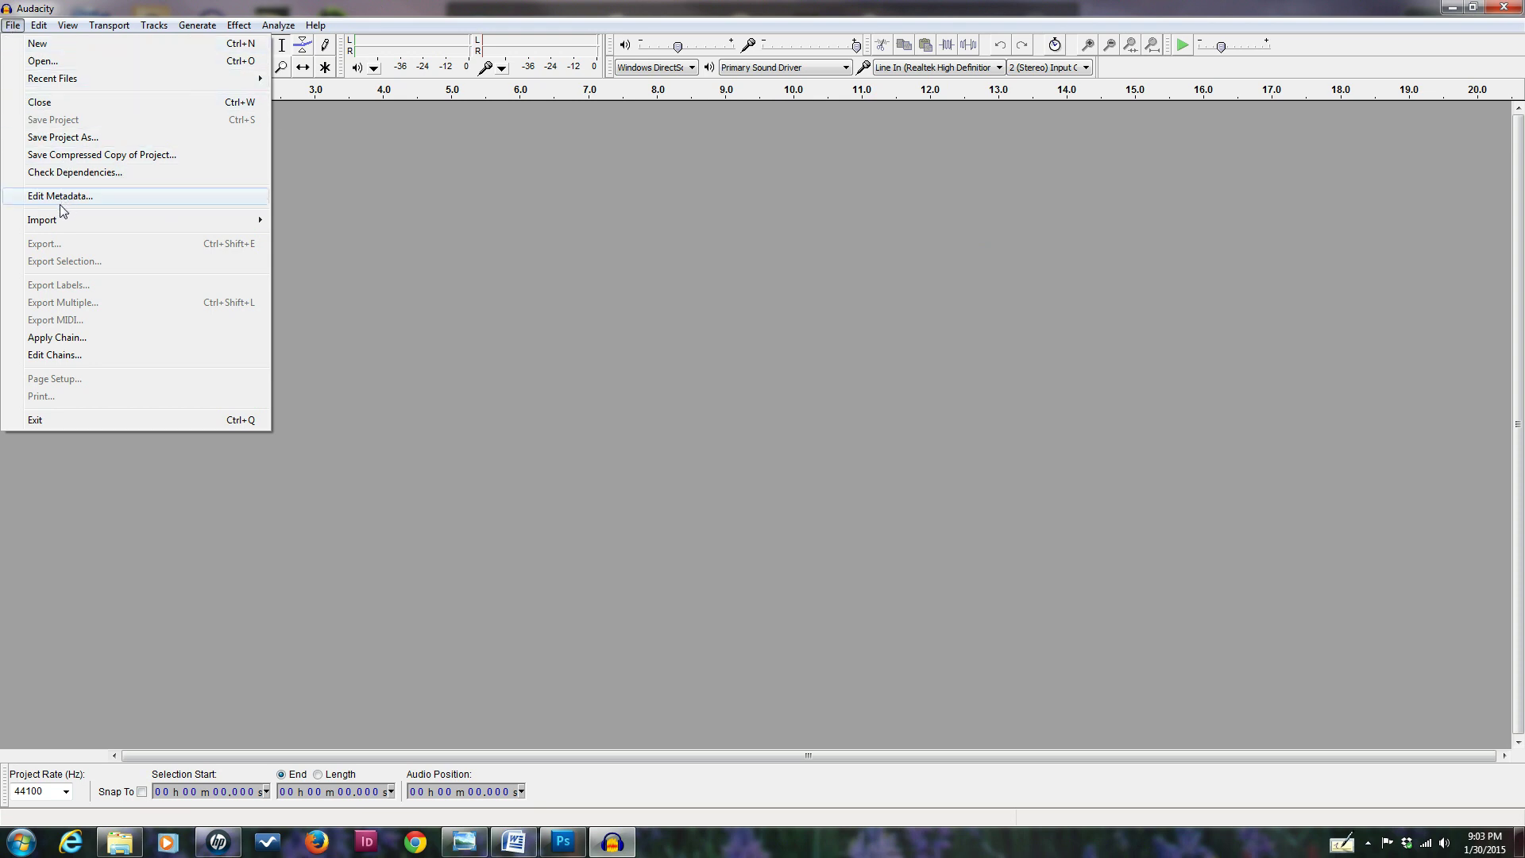
{"action": "mouse_move", "coordinate": [58, 222]}
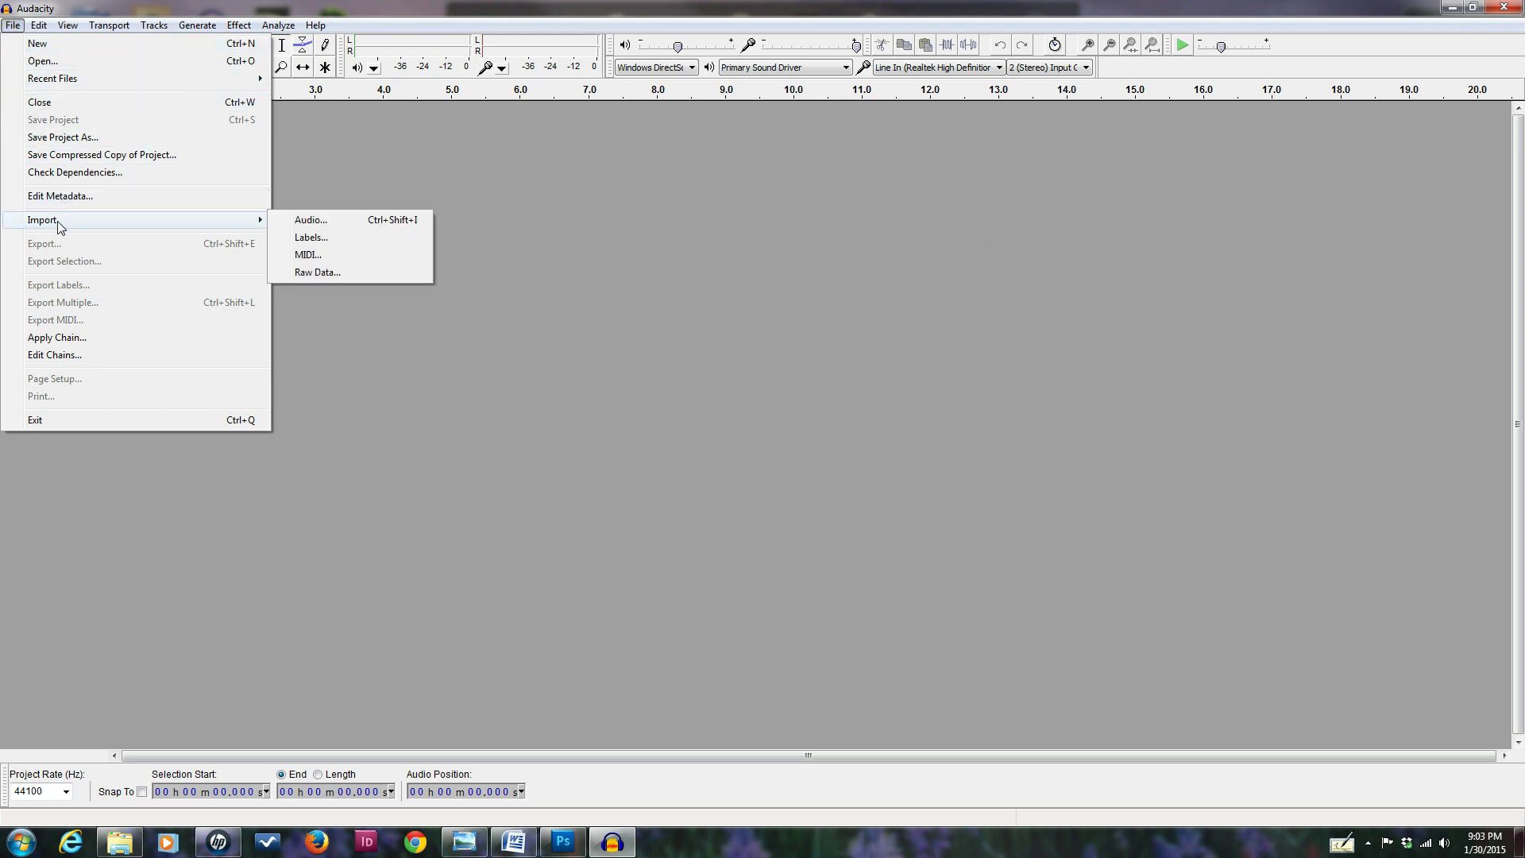
{"action": "left_click", "coordinate": [308, 220]}
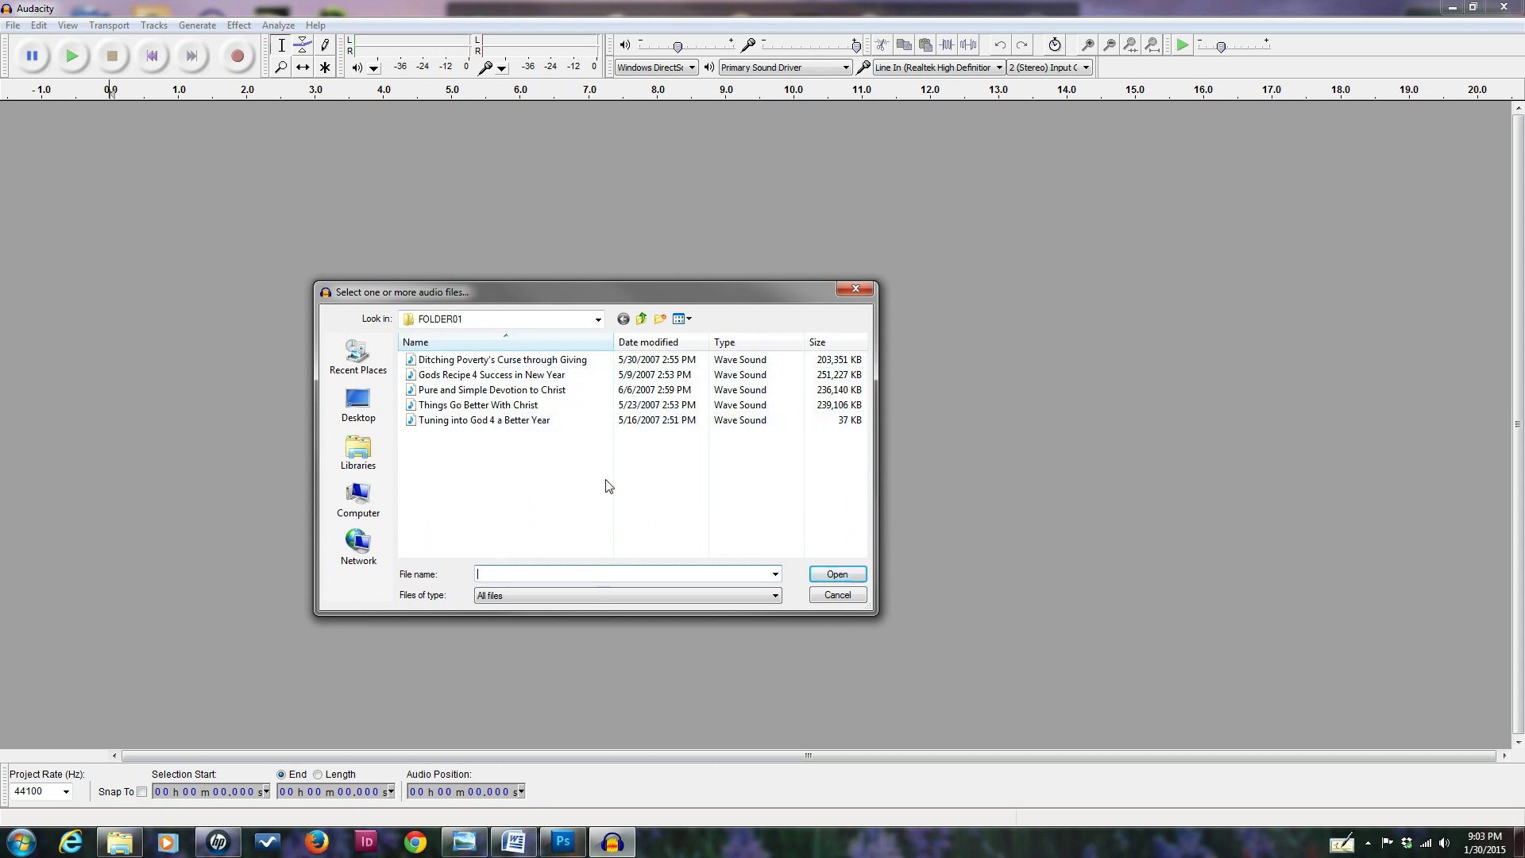
{"action": "double_click", "coordinate": [459, 391]}
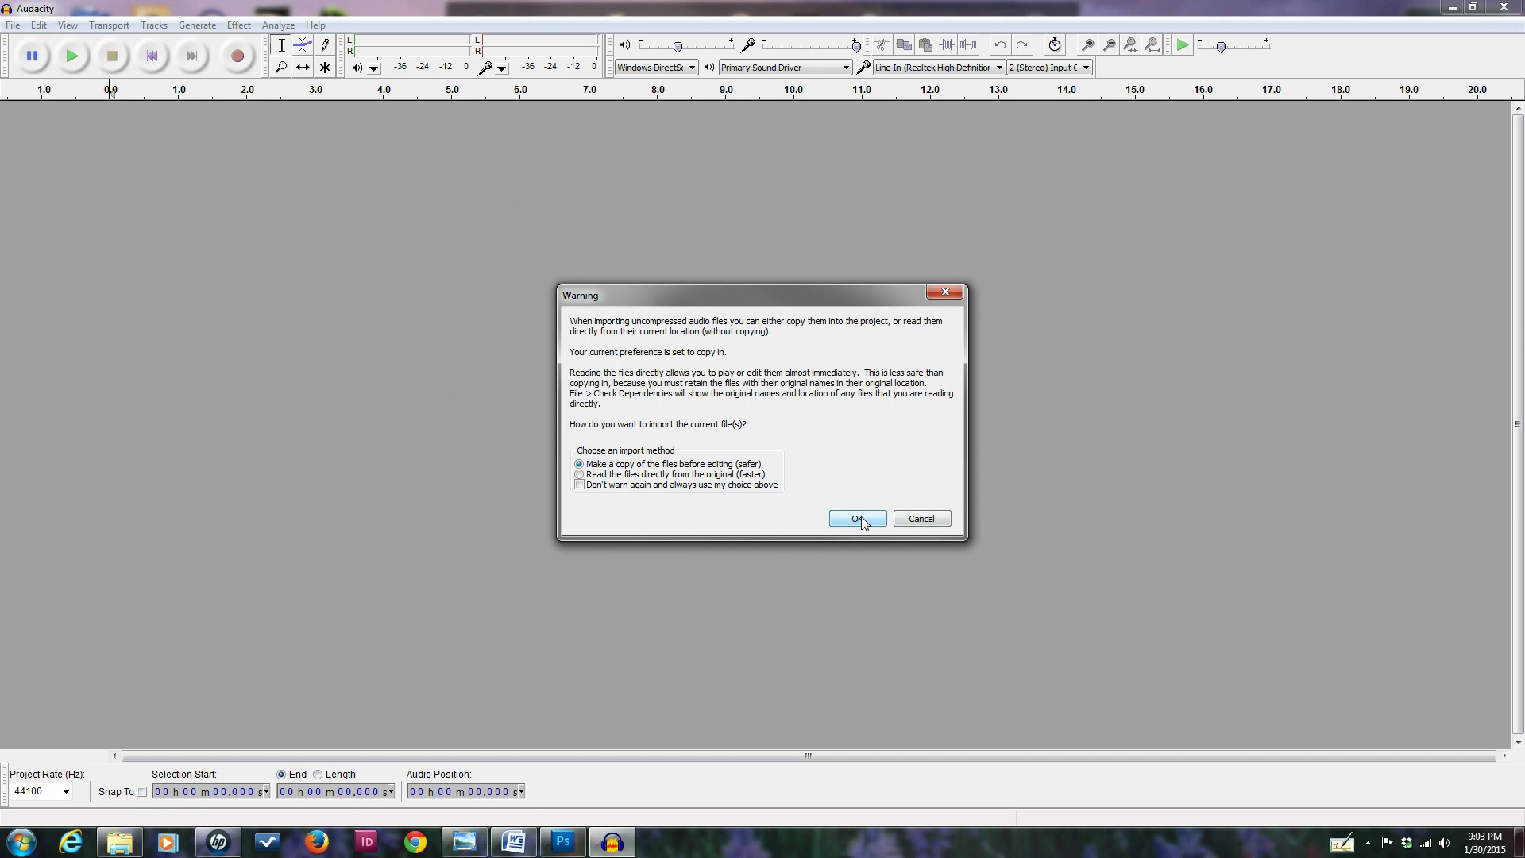
{"action": "left_click", "coordinate": [860, 519]}
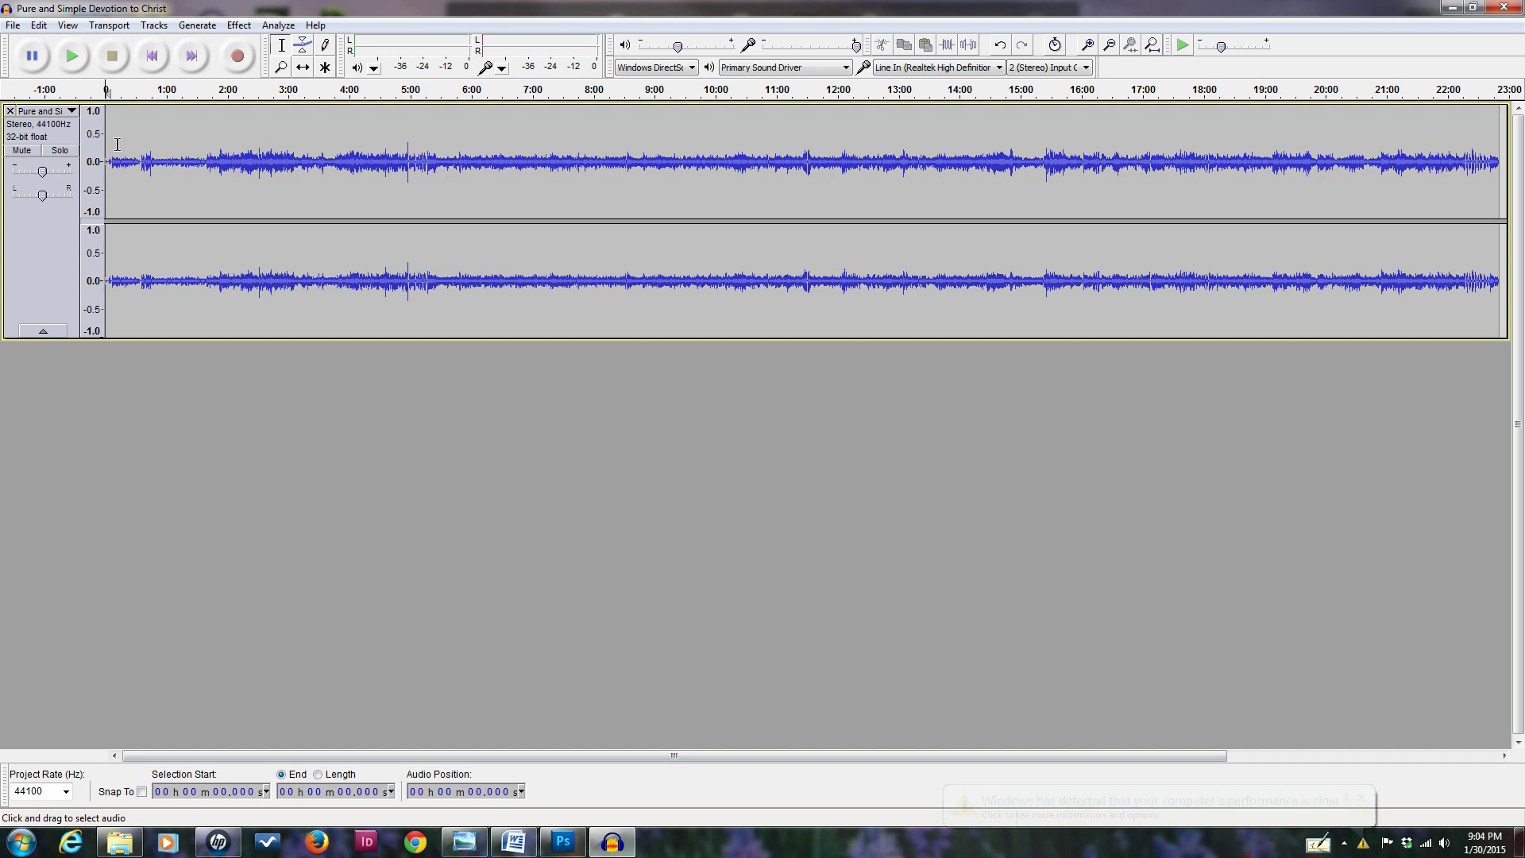
Step: Zoom in twice on the stereo sermon waveform to inspect the opening eleven minutes
{"action": "left_click", "coordinate": [283, 67]}
{"action": "left_click", "coordinate": [121, 168]}
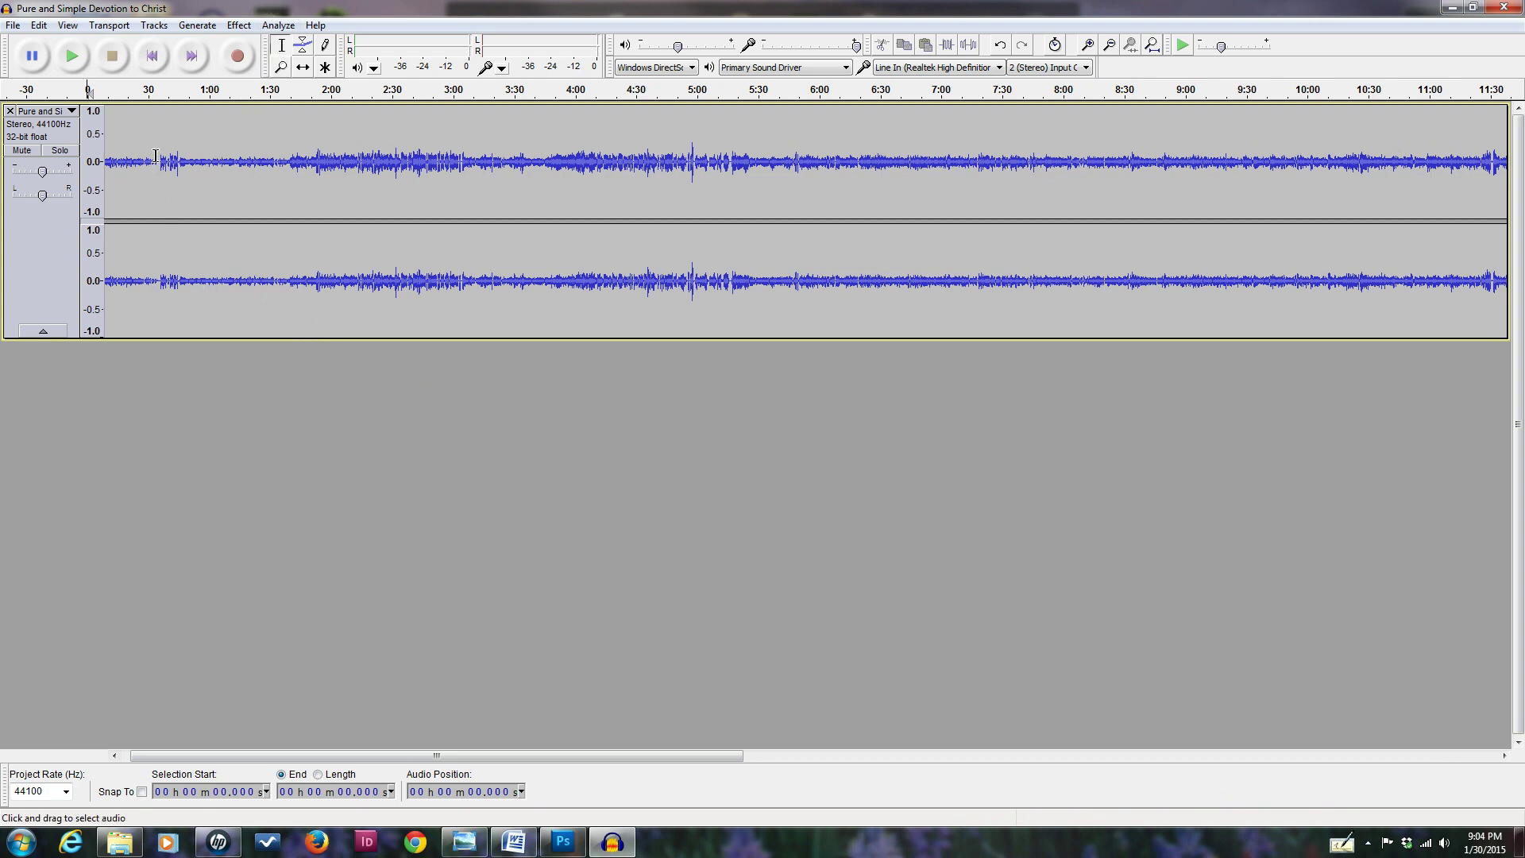
Step: Delete the opening 7.4 seconds of the sermon recording
{"action": "left_click_drag", "start_coordinate": [158, 157], "coordinate": [82, 150]}
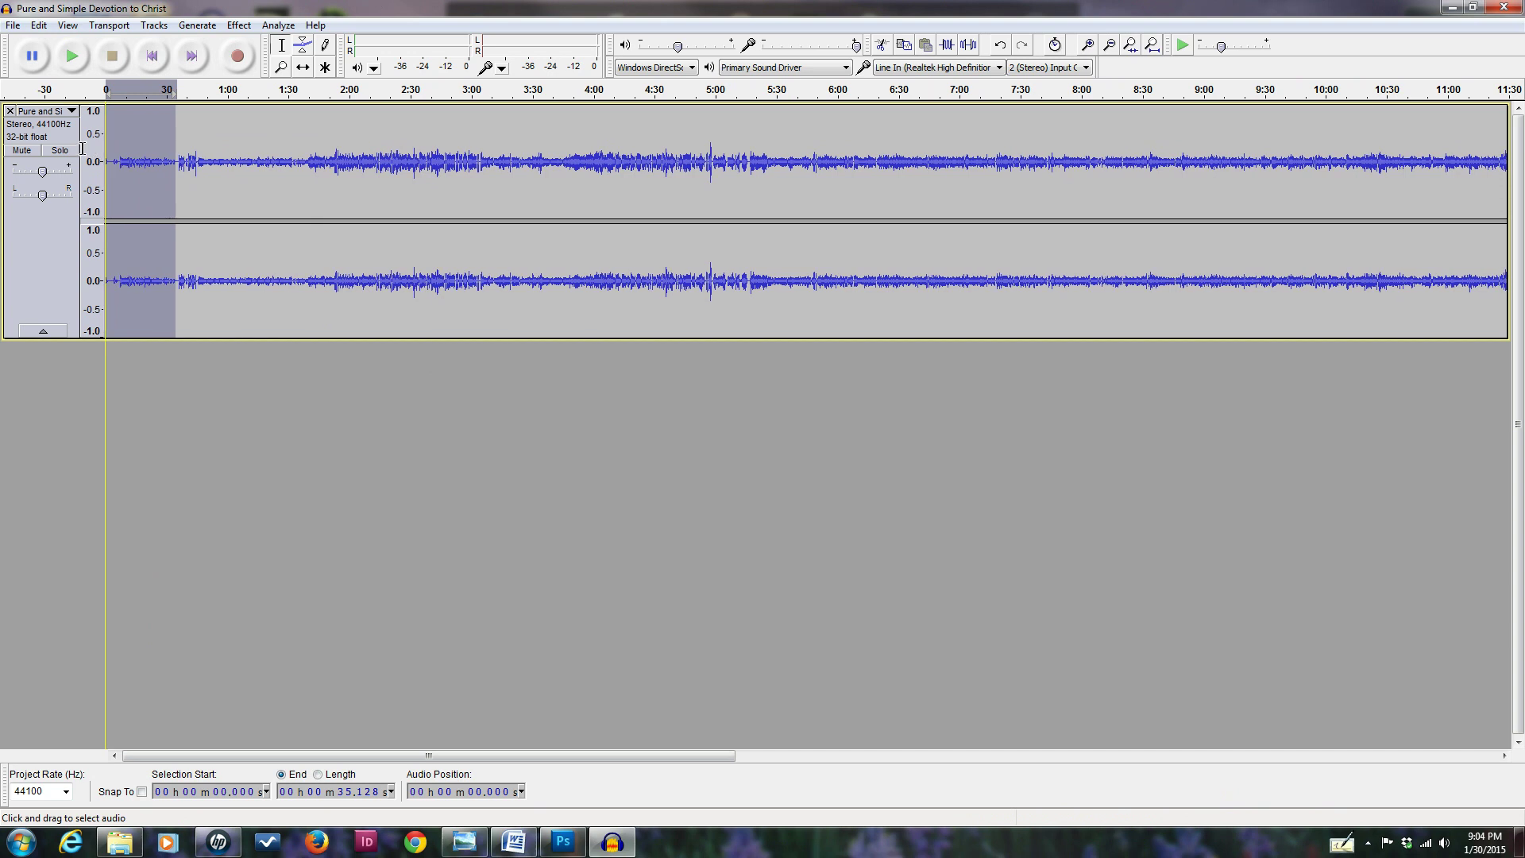
{"action": "left_click", "coordinate": [128, 183]}
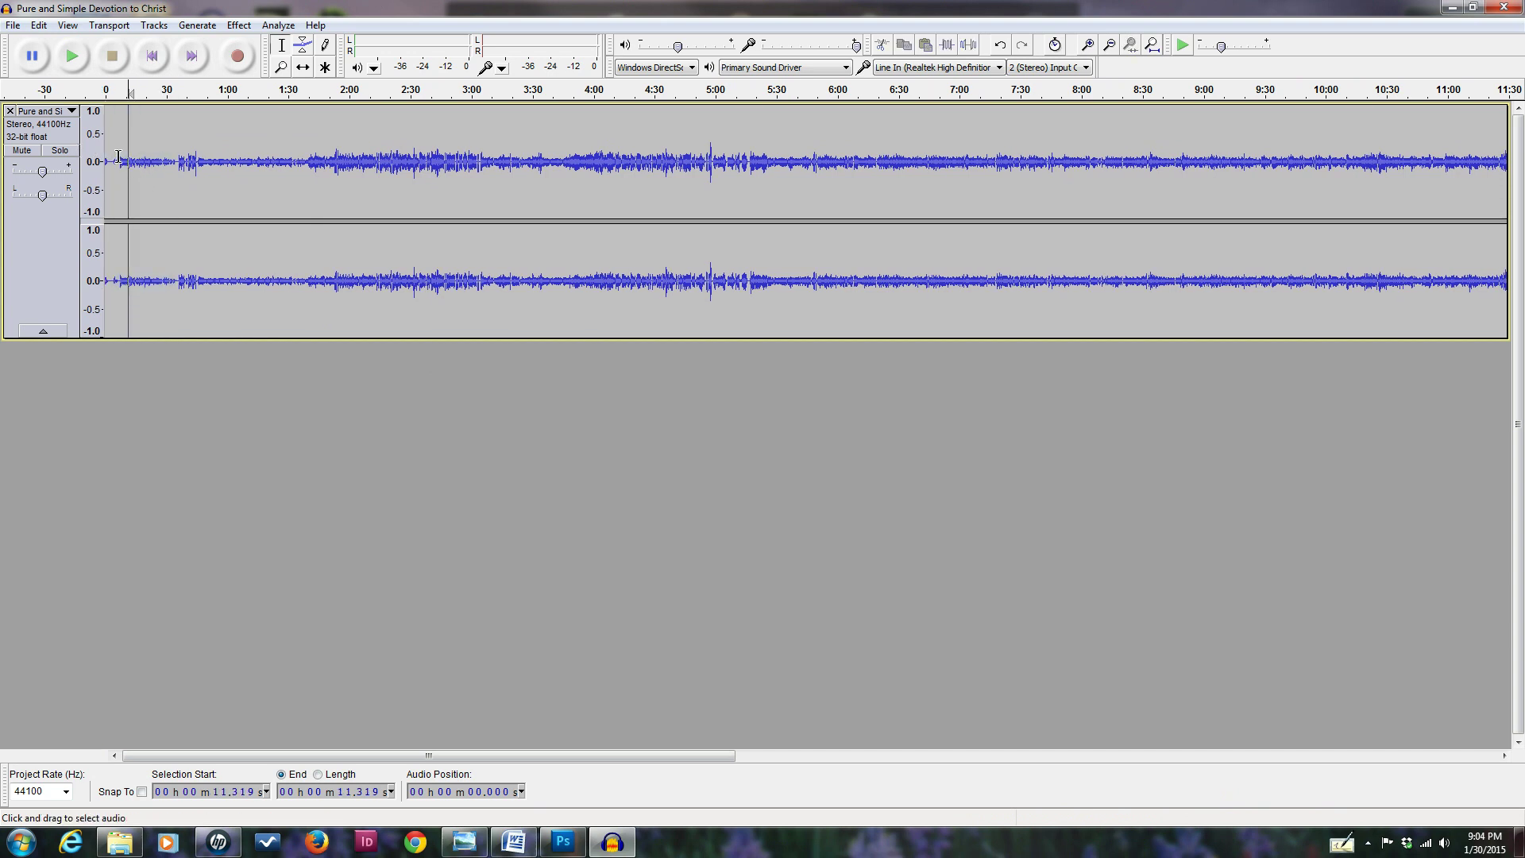
{"action": "left_click_drag", "start_coordinate": [117, 159], "coordinate": [94, 156]}
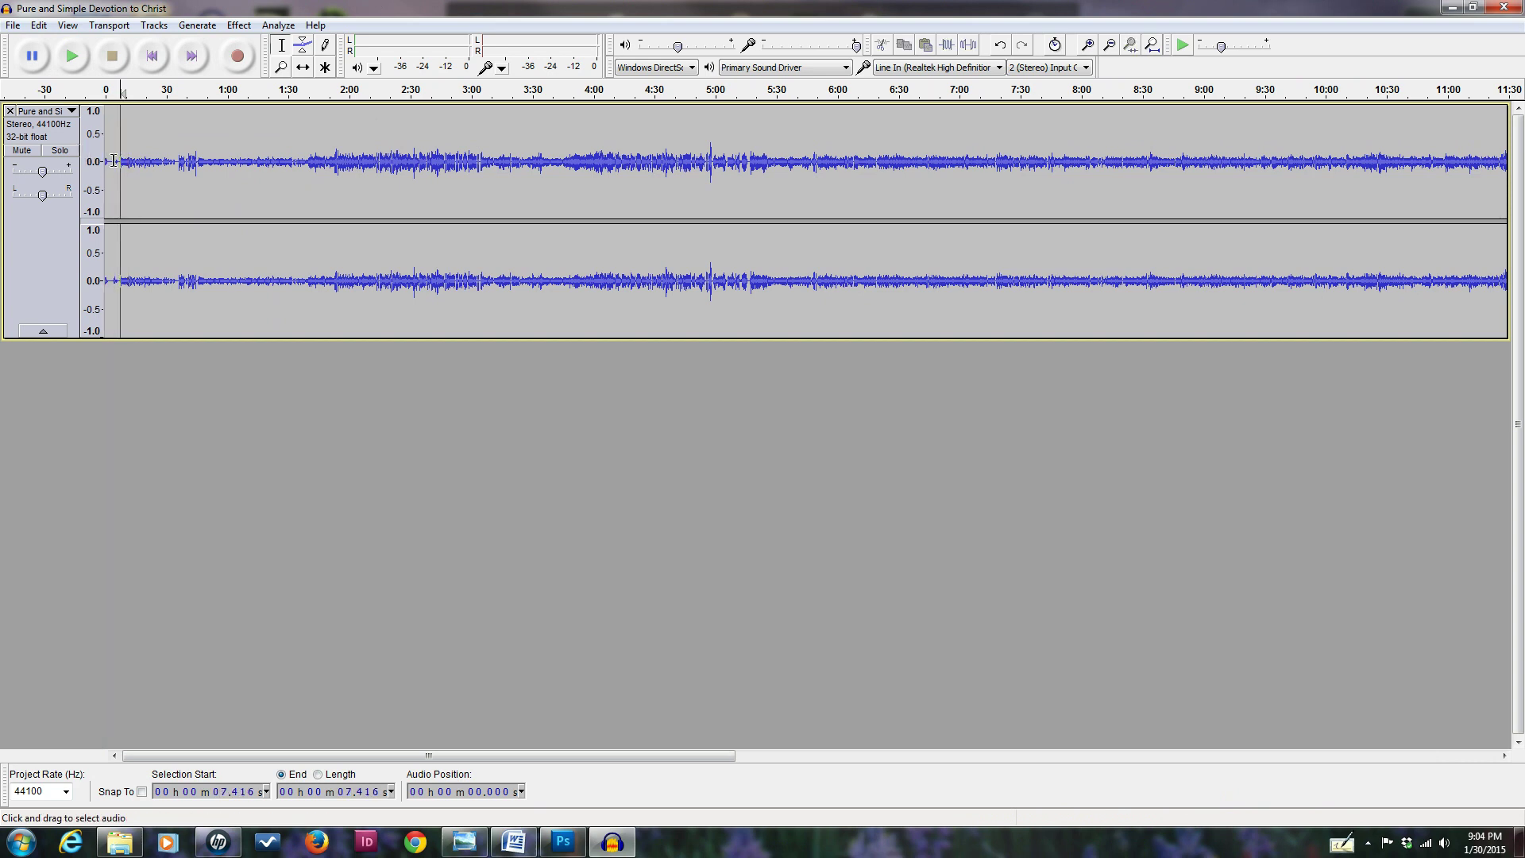
{"action": "left_click_drag", "start_coordinate": [113, 161], "coordinate": [84, 157]}
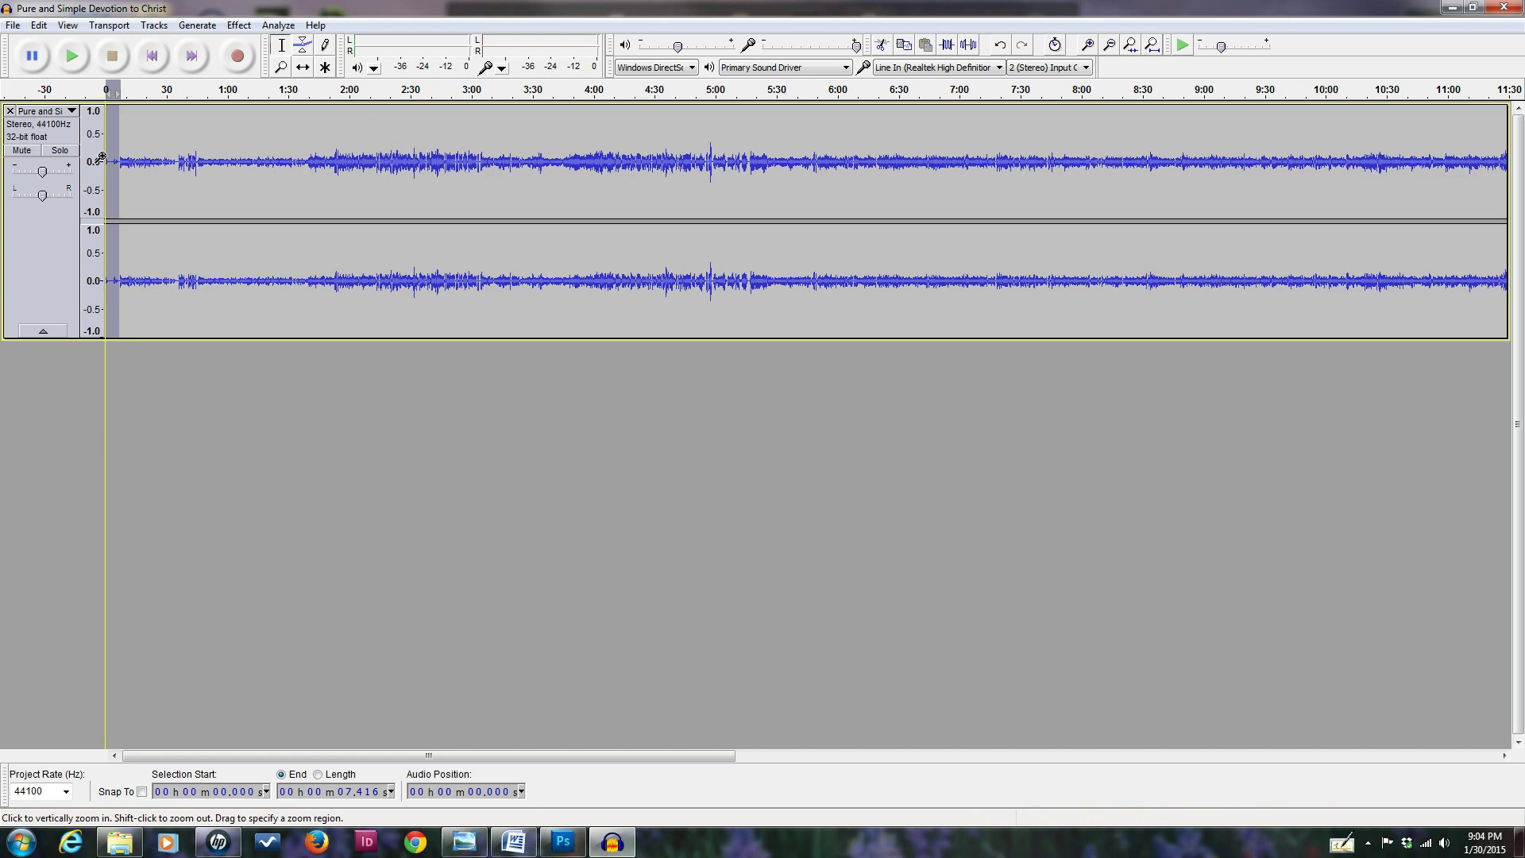
{"action": "key", "text": "Delete"}
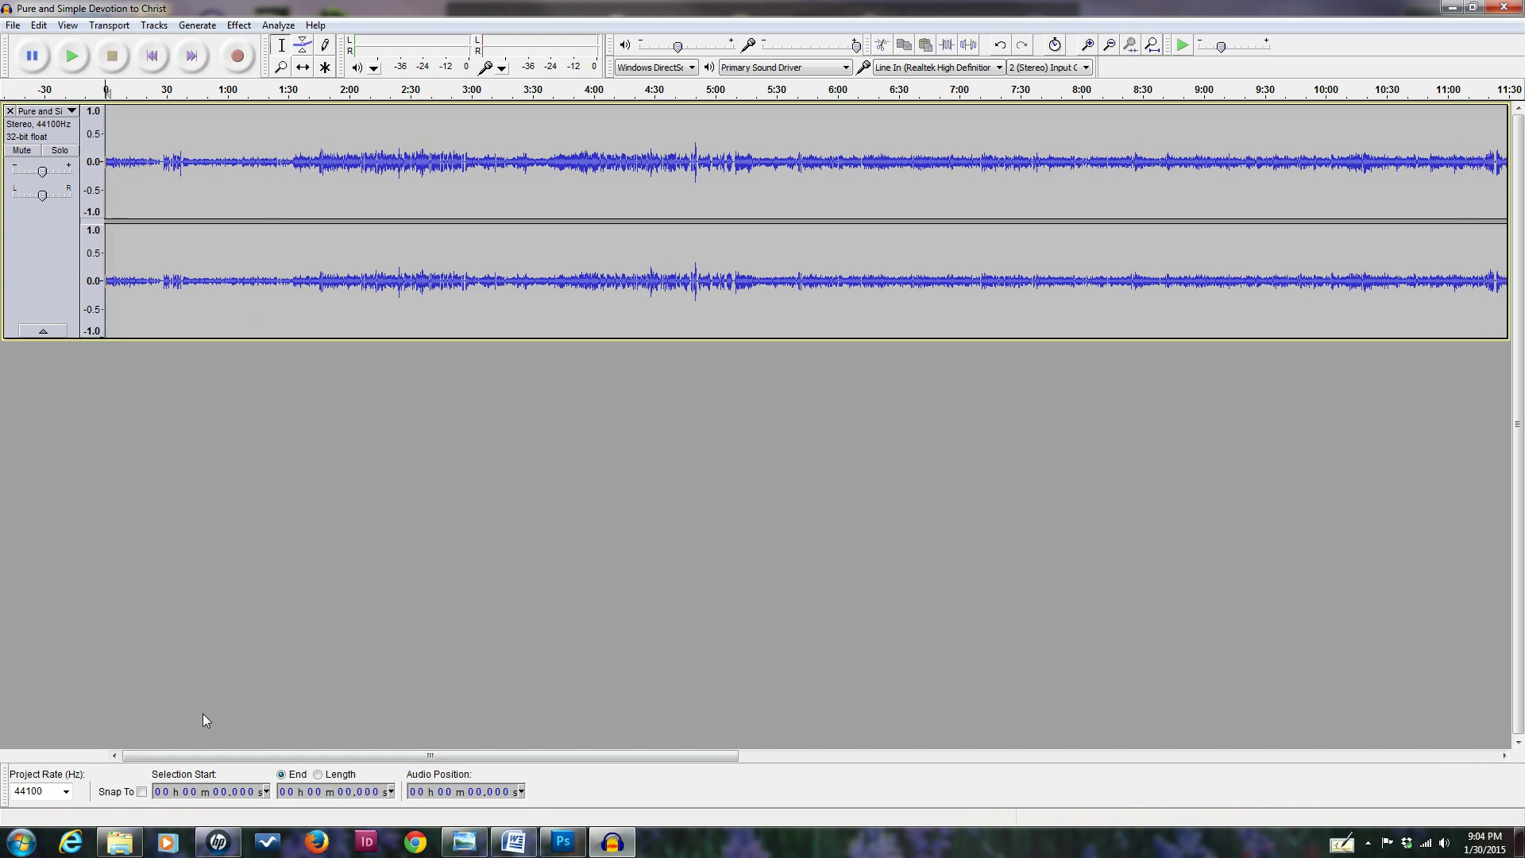
Step: Clear the empty selection past the 22:43 end and scroll back to the start
{"action": "left_click_drag", "start_coordinate": [583, 753], "coordinate": [1478, 777]}
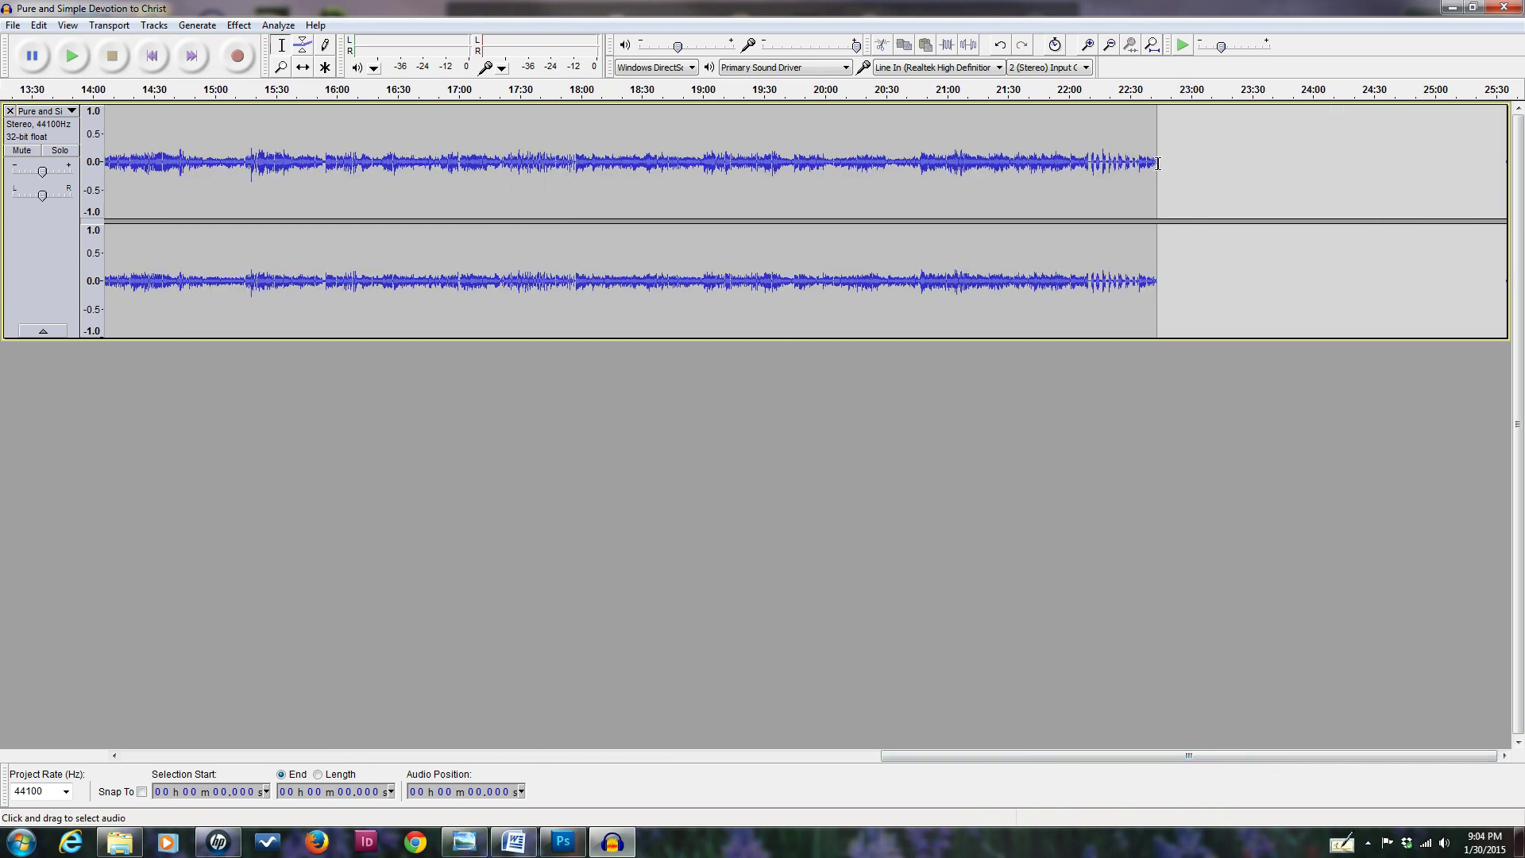
{"action": "left_click_drag", "start_coordinate": [1158, 163], "coordinate": [1524, 169]}
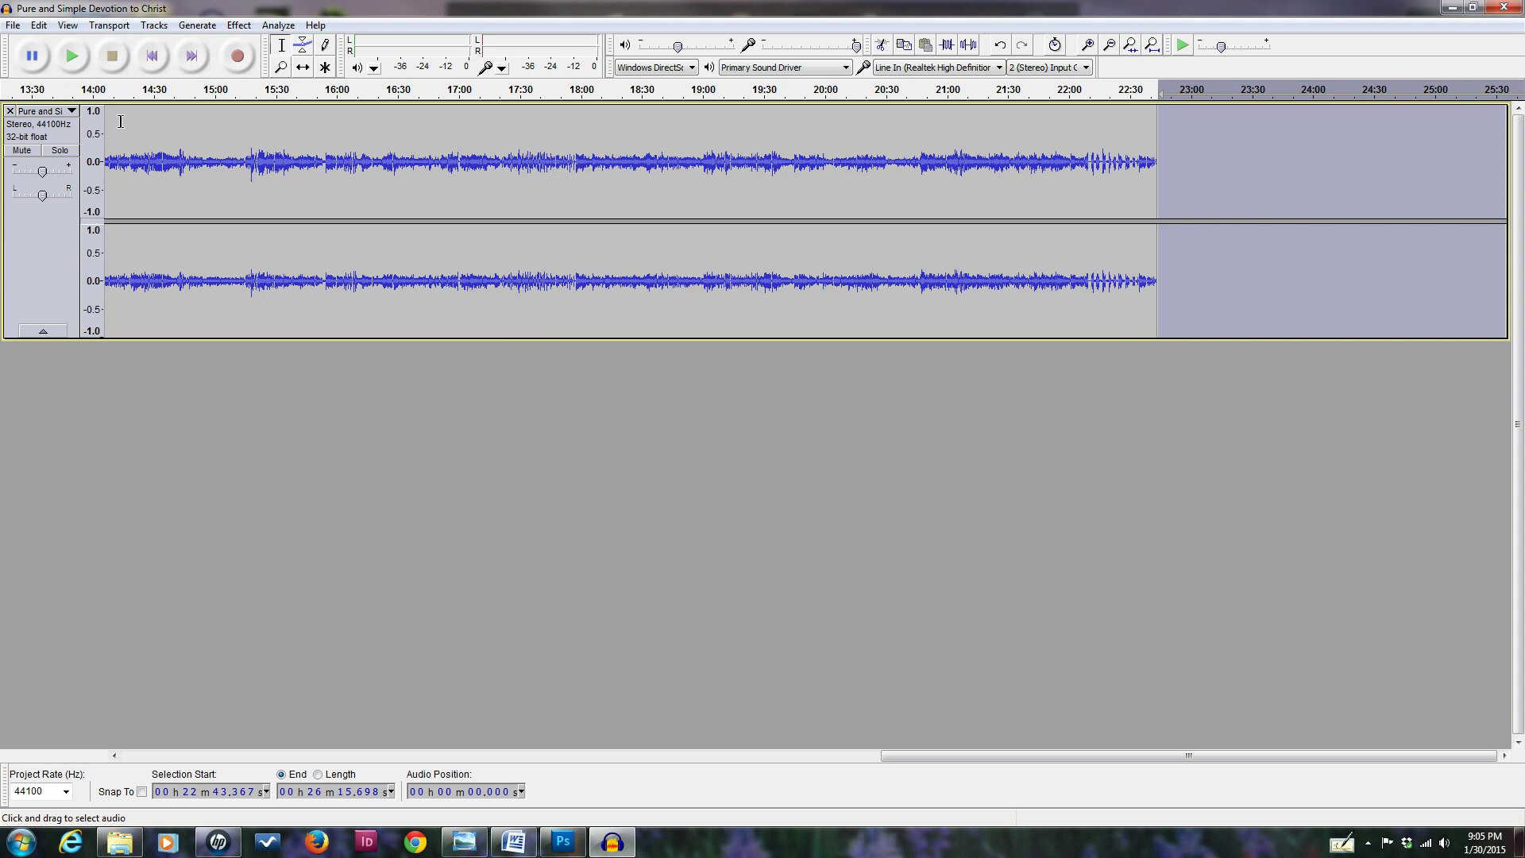
{"action": "key", "text": "Left"}
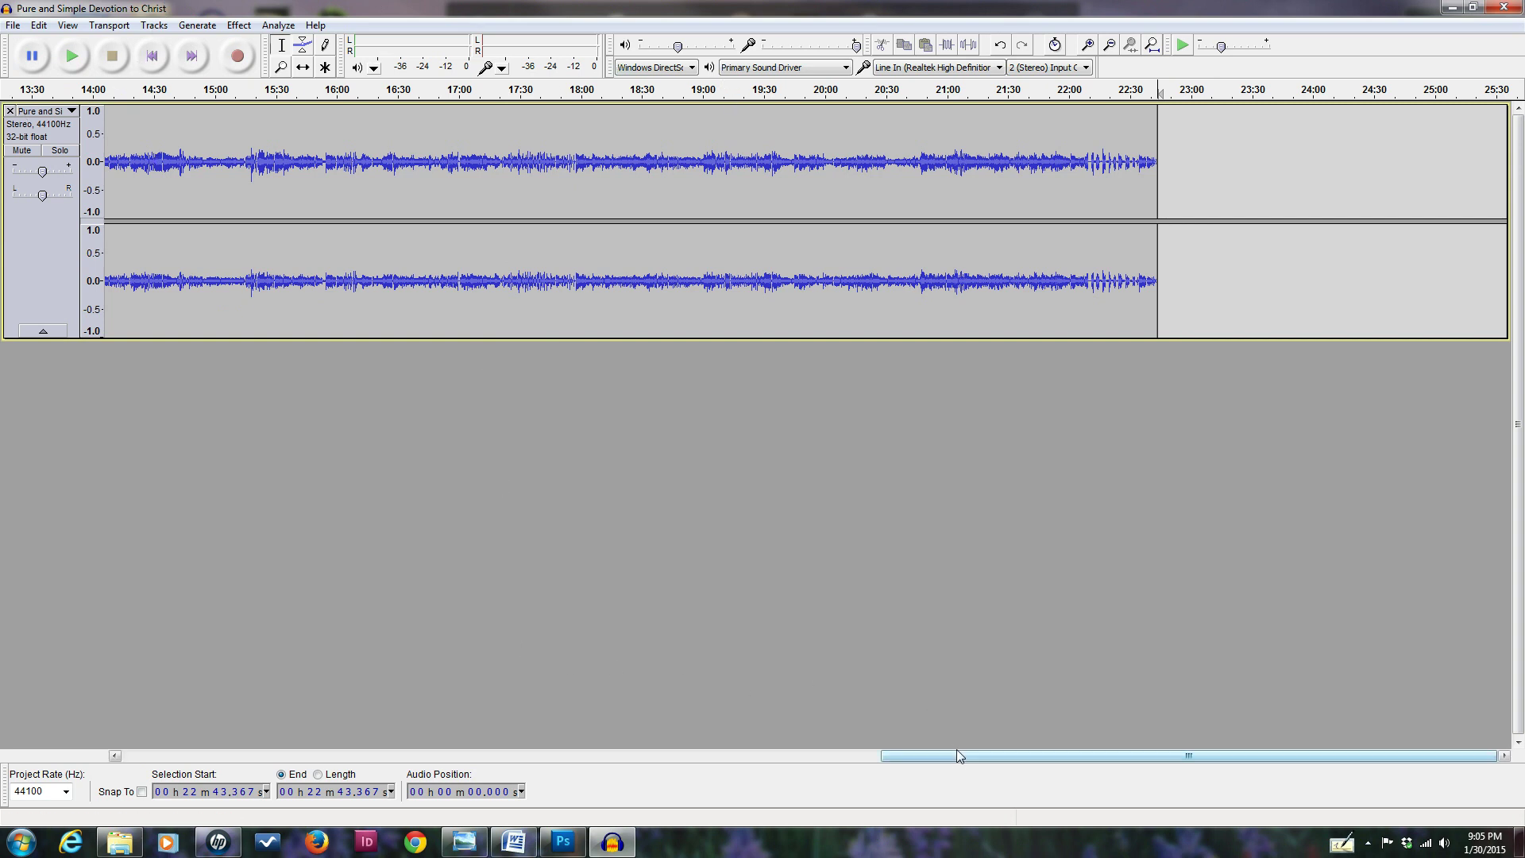
{"action": "left_click_drag", "start_coordinate": [955, 755], "coordinate": [107, 731]}
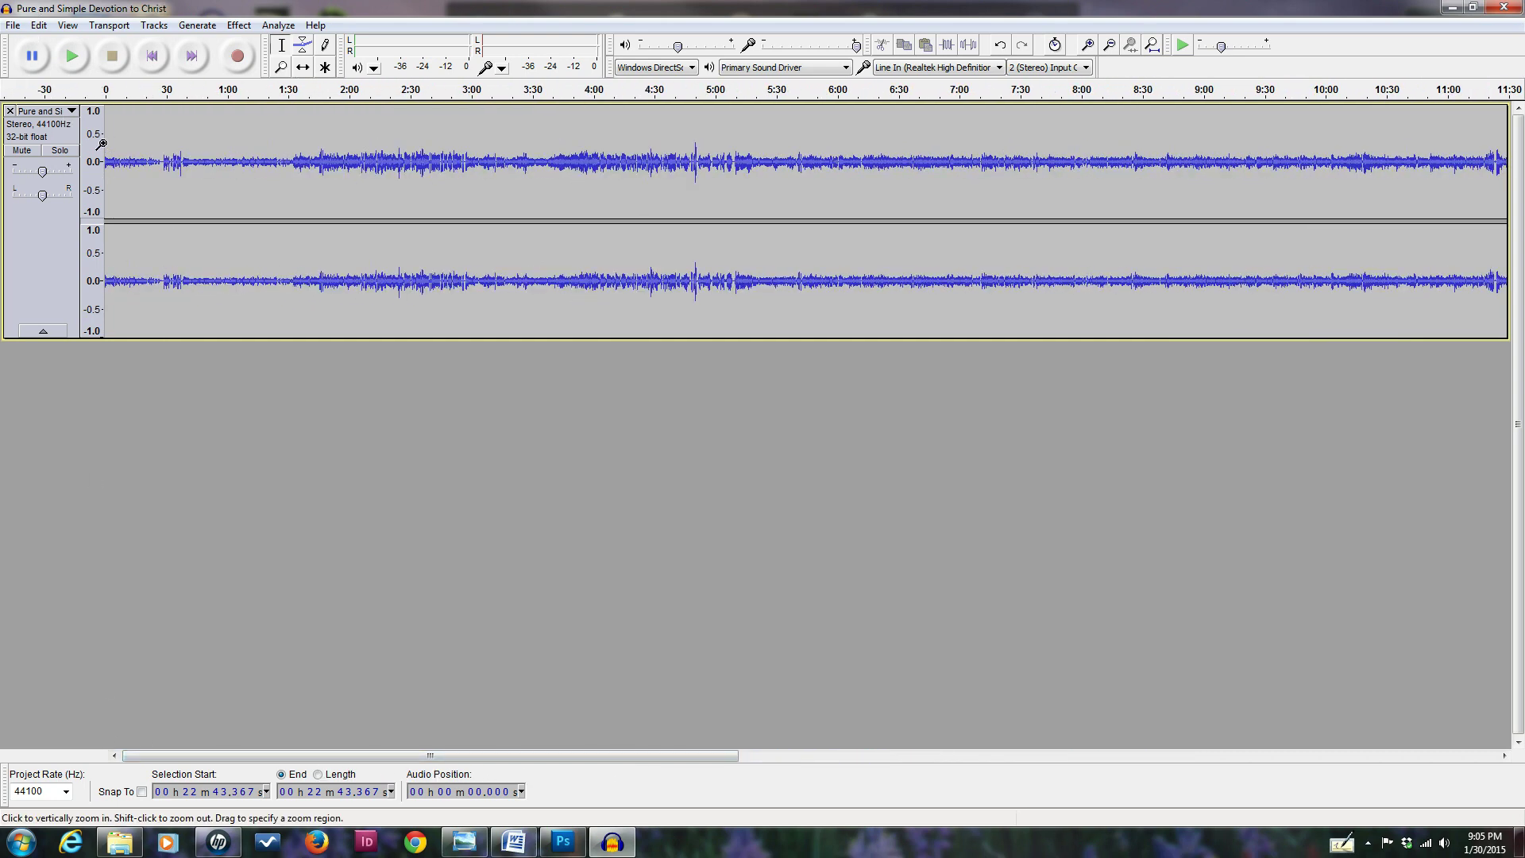
Step: Select the entire sermon recording with Edit > Select > All
{"action": "left_click", "coordinate": [38, 26]}
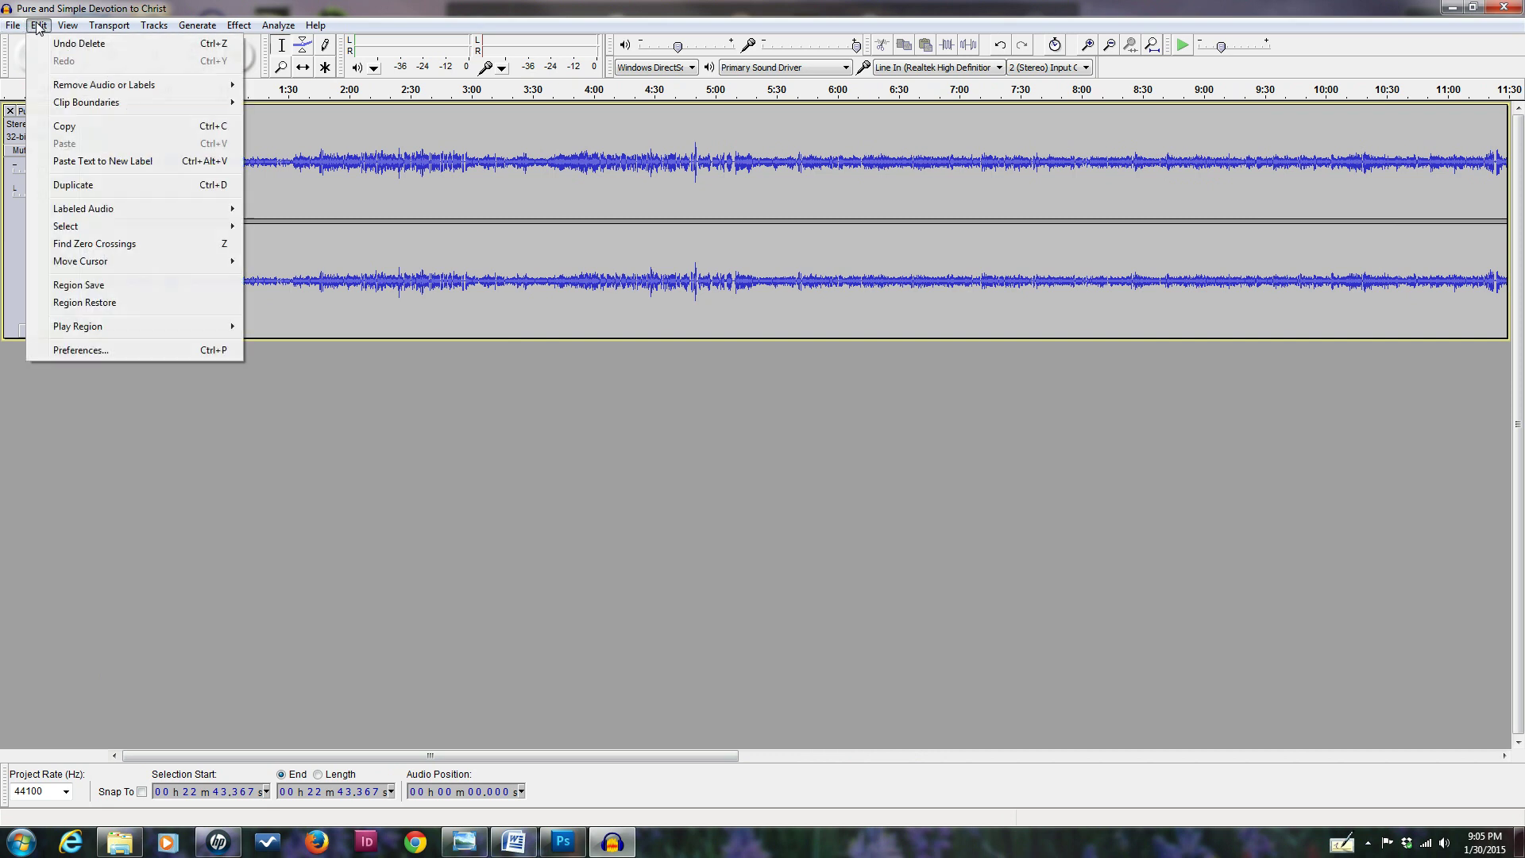
{"action": "mouse_move", "coordinate": [68, 230]}
{"action": "left_click", "coordinate": [289, 228]}
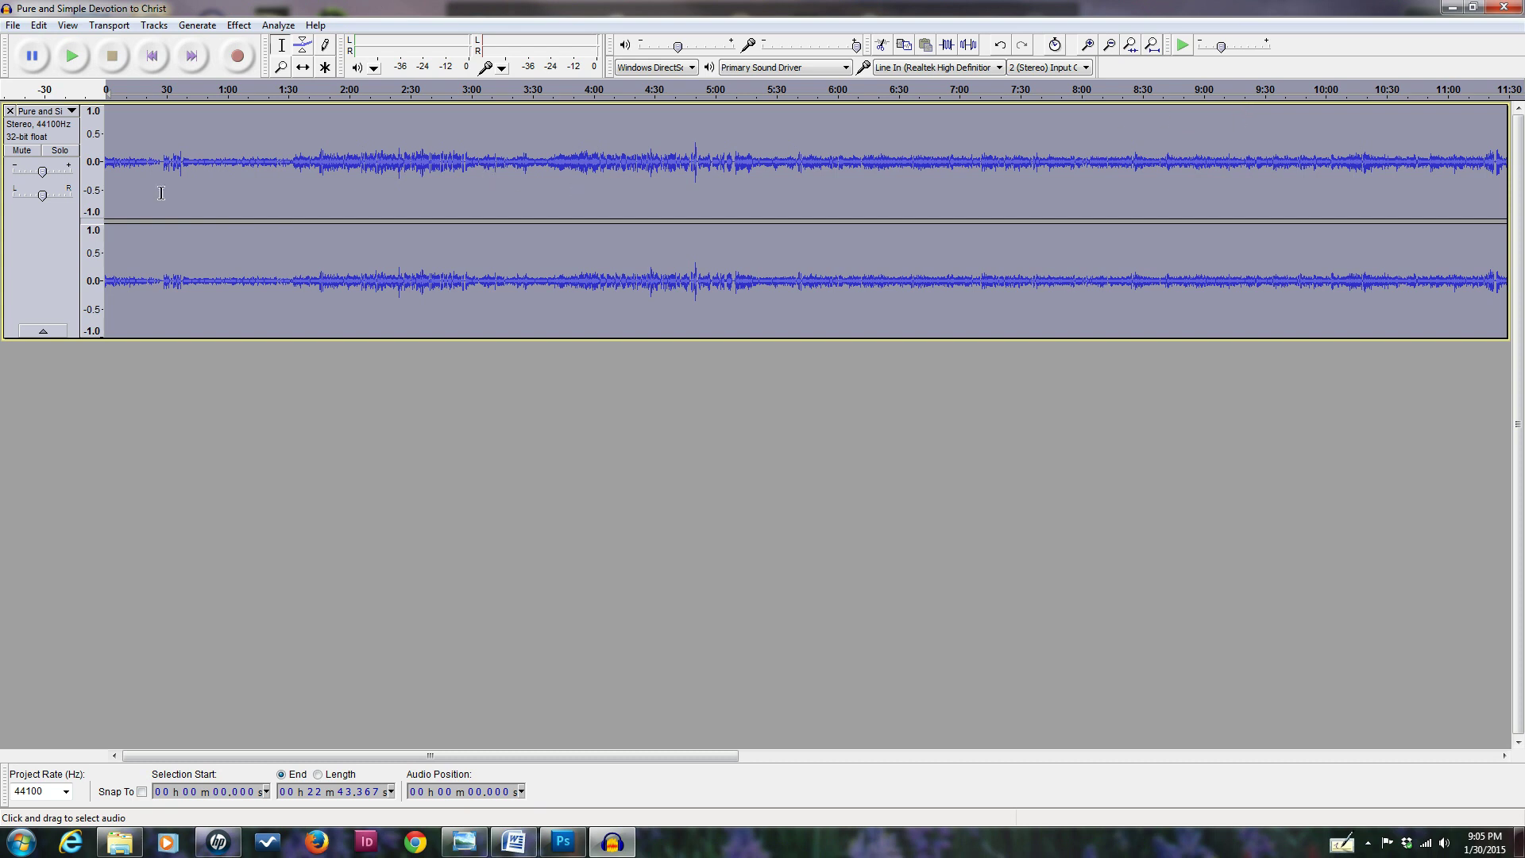
Step: Amplify the selection by 10 dB with Allow clipping ticked
{"action": "left_click", "coordinate": [242, 26]}
{"action": "left_click", "coordinate": [266, 68]}
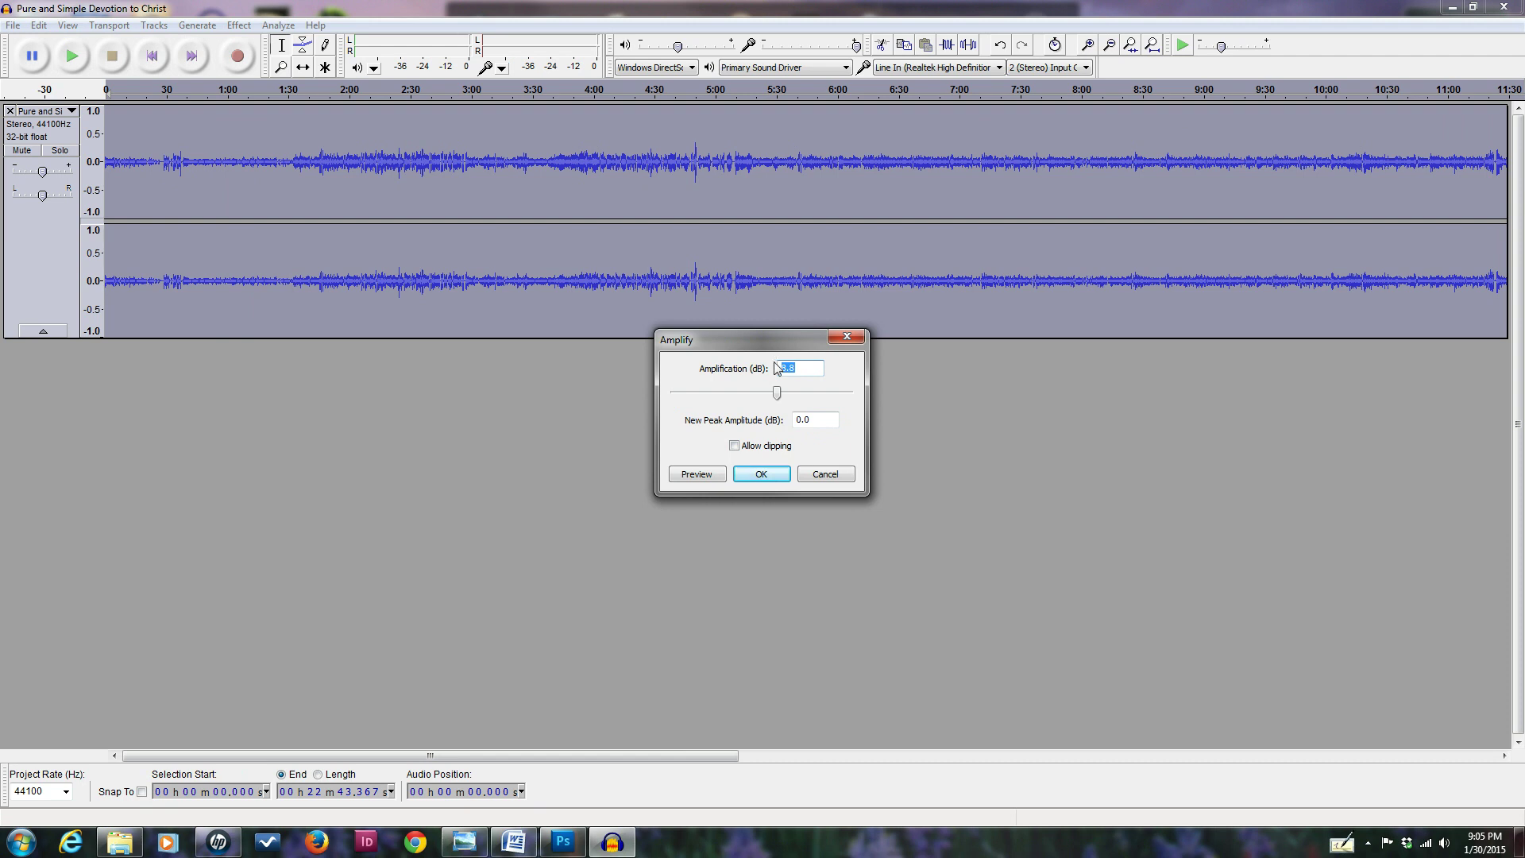
{"action": "type", "text": "10"}
{"action": "left_click", "coordinate": [734, 446]}
{"action": "left_click", "coordinate": [761, 475]}
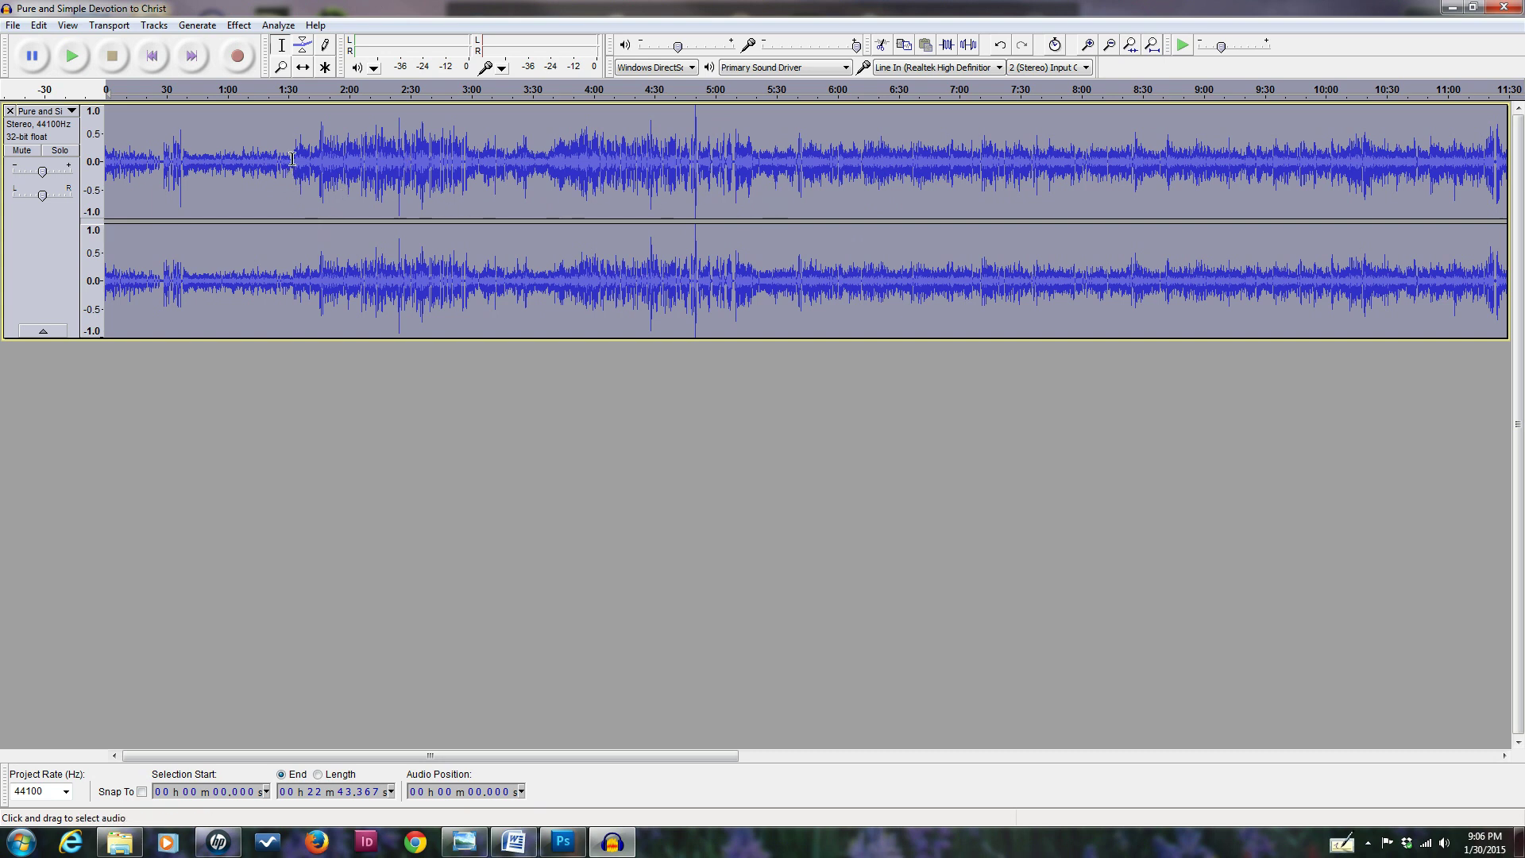
Step: Select 0:00–1:32 and amplify it by 3 dB with clipping allowed
{"action": "left_click_drag", "start_coordinate": [293, 160], "coordinate": [98, 158]}
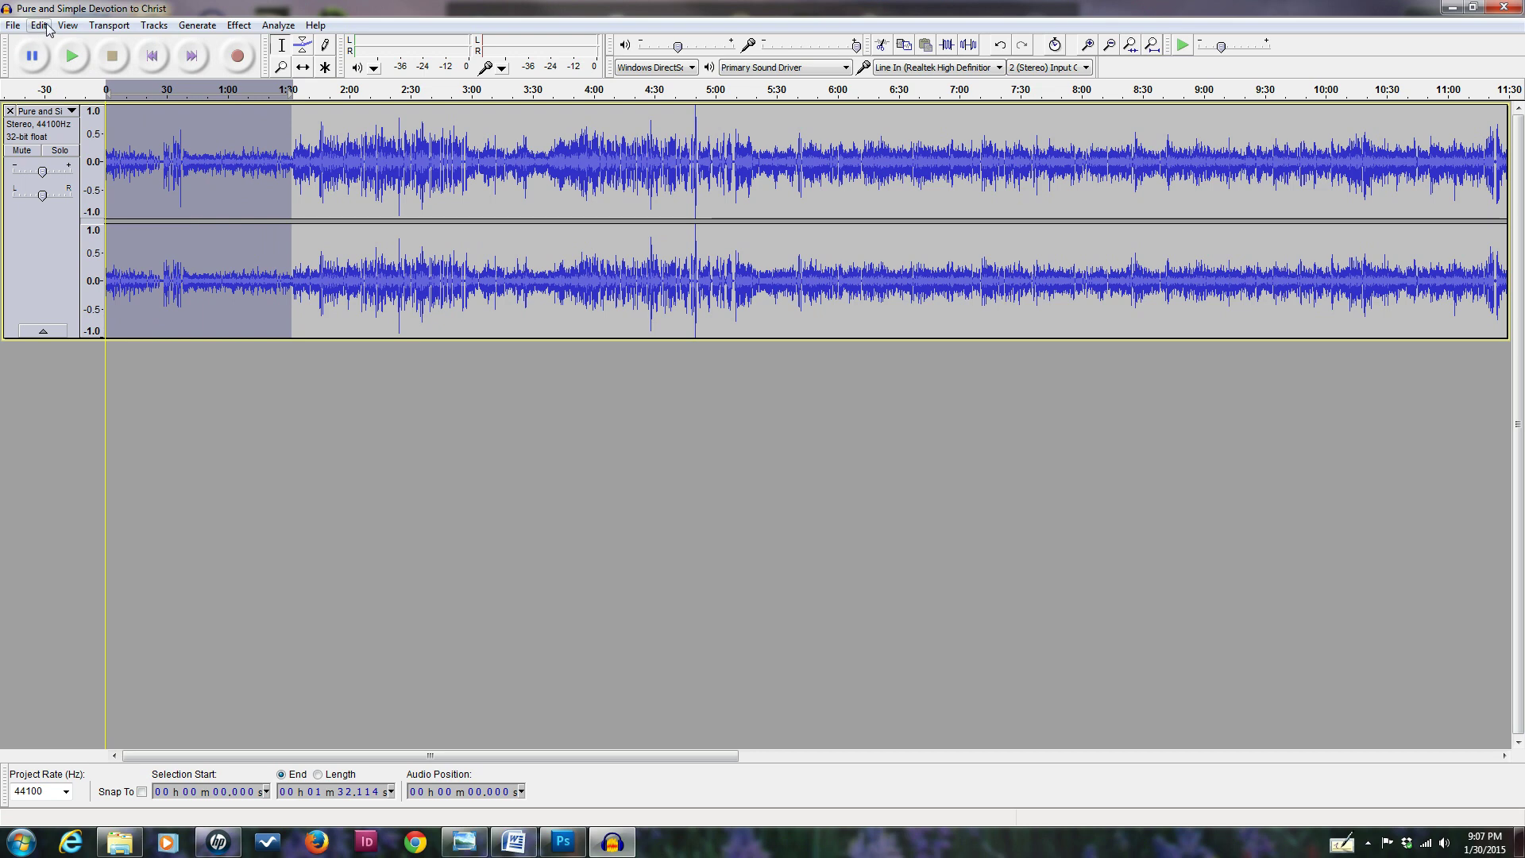
{"action": "left_click", "coordinate": [240, 26]}
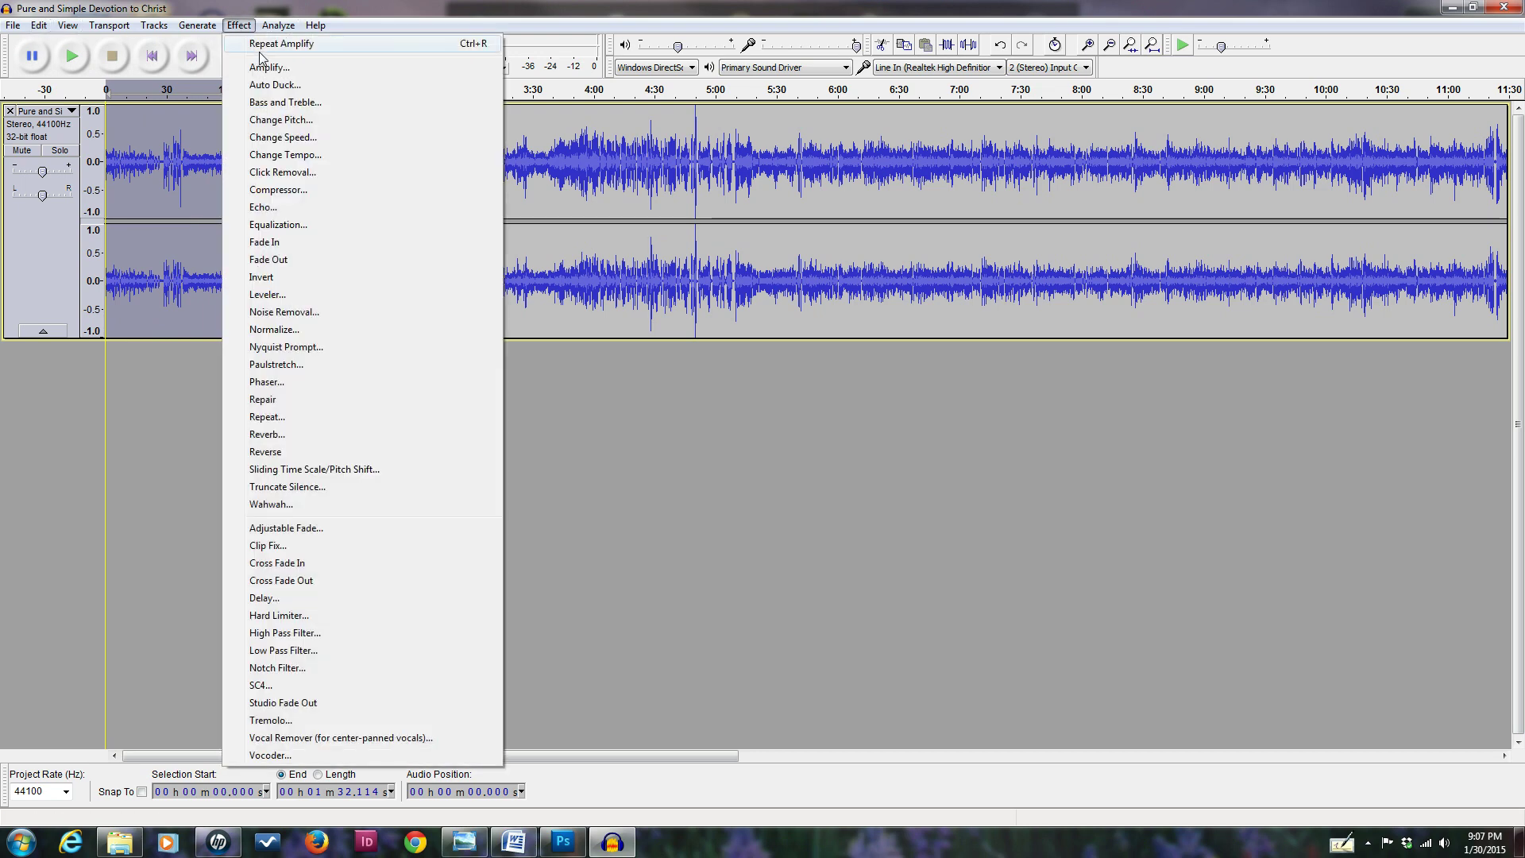
{"action": "left_click", "coordinate": [274, 65]}
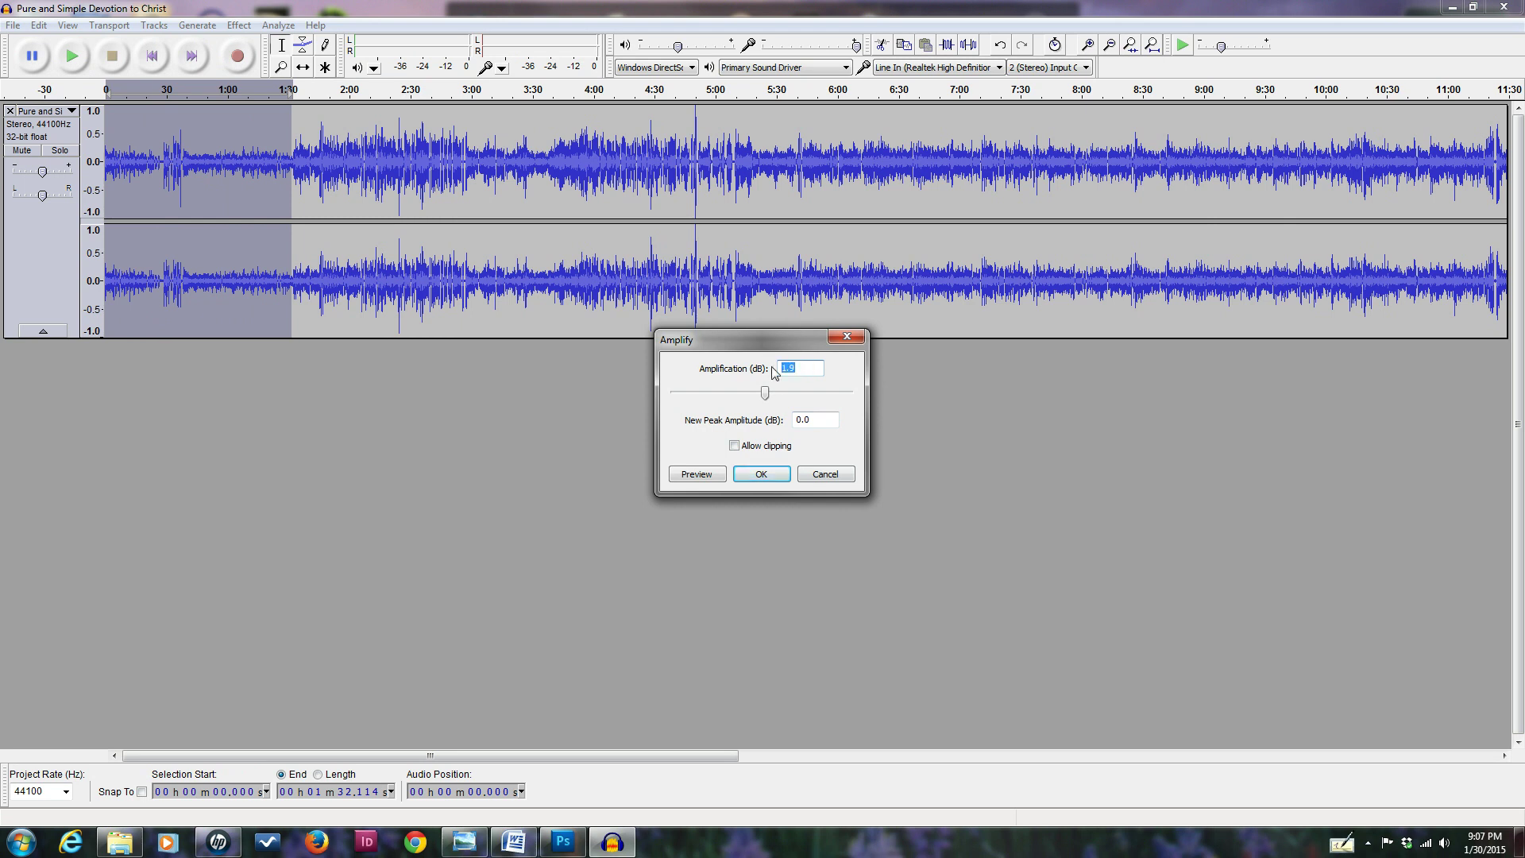
{"action": "type", "text": "3"}
{"action": "left_click", "coordinate": [735, 446]}
{"action": "left_click", "coordinate": [761, 474]}
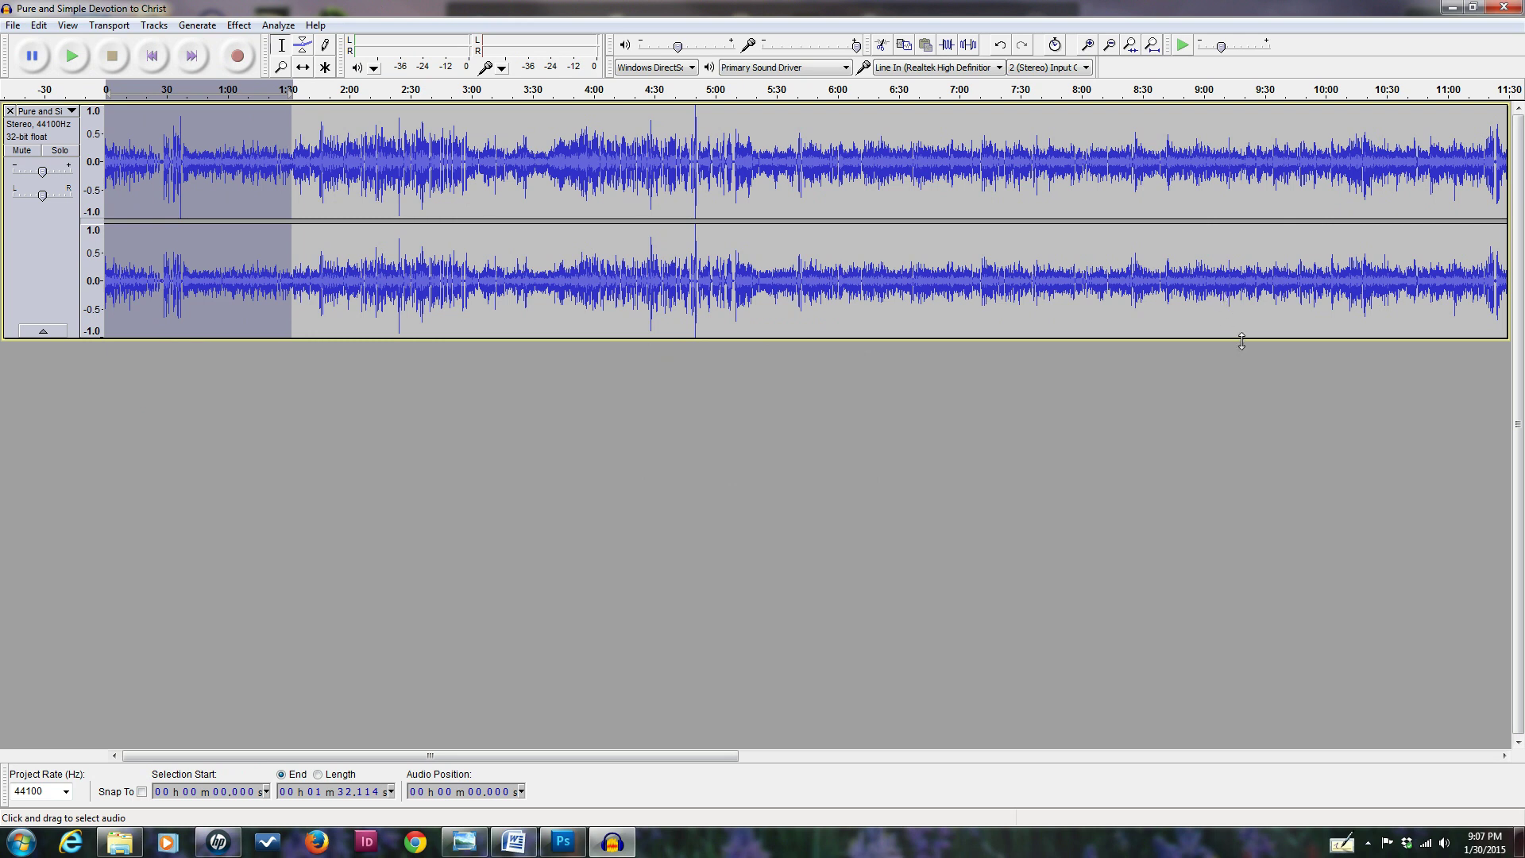
{"action": "left_click", "coordinate": [1445, 844]}
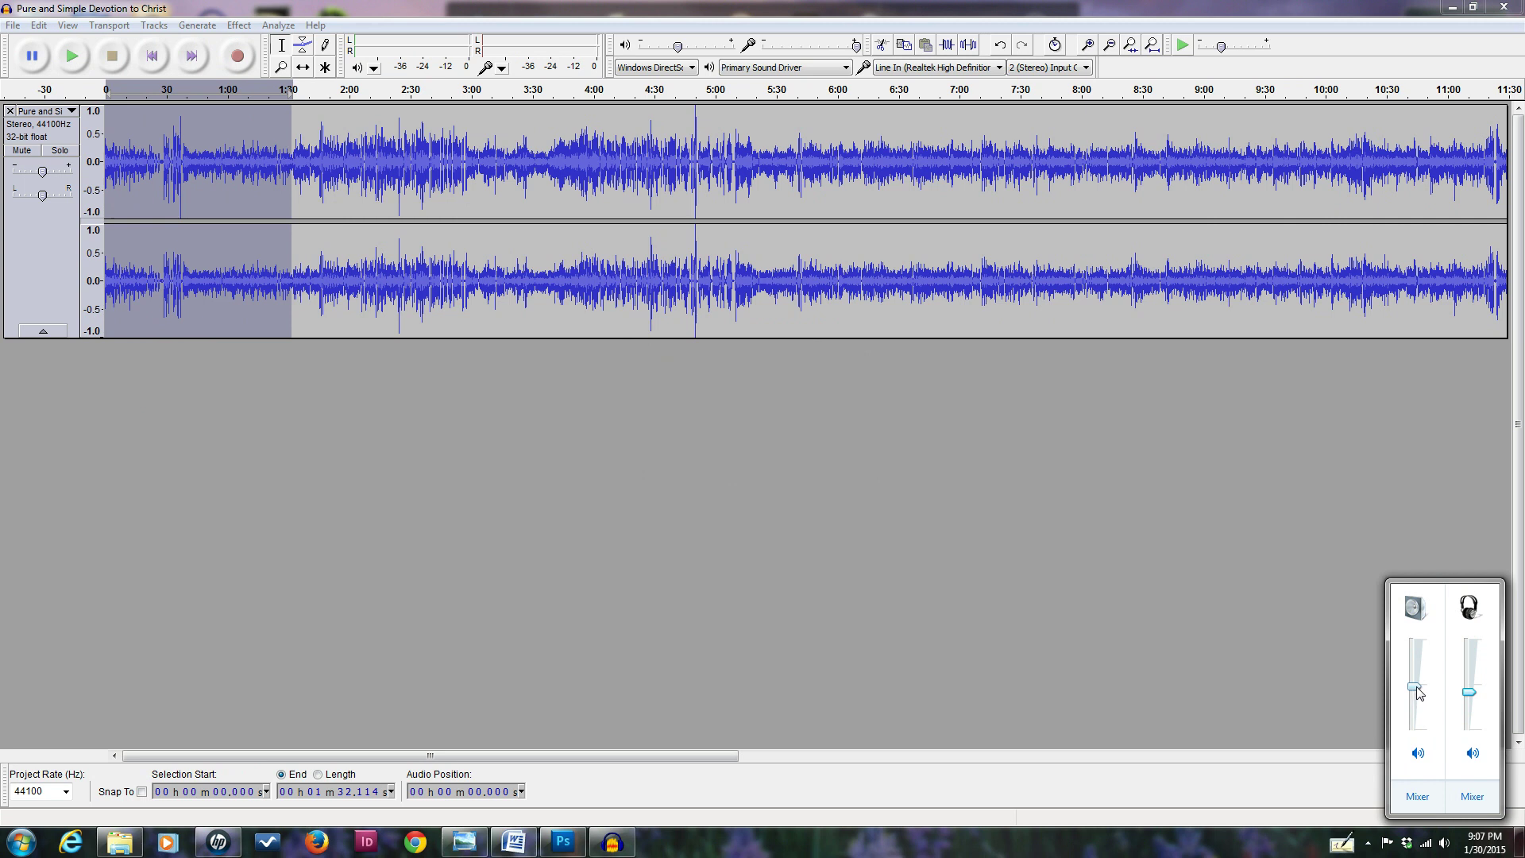
{"action": "left_click", "coordinate": [1351, 727]}
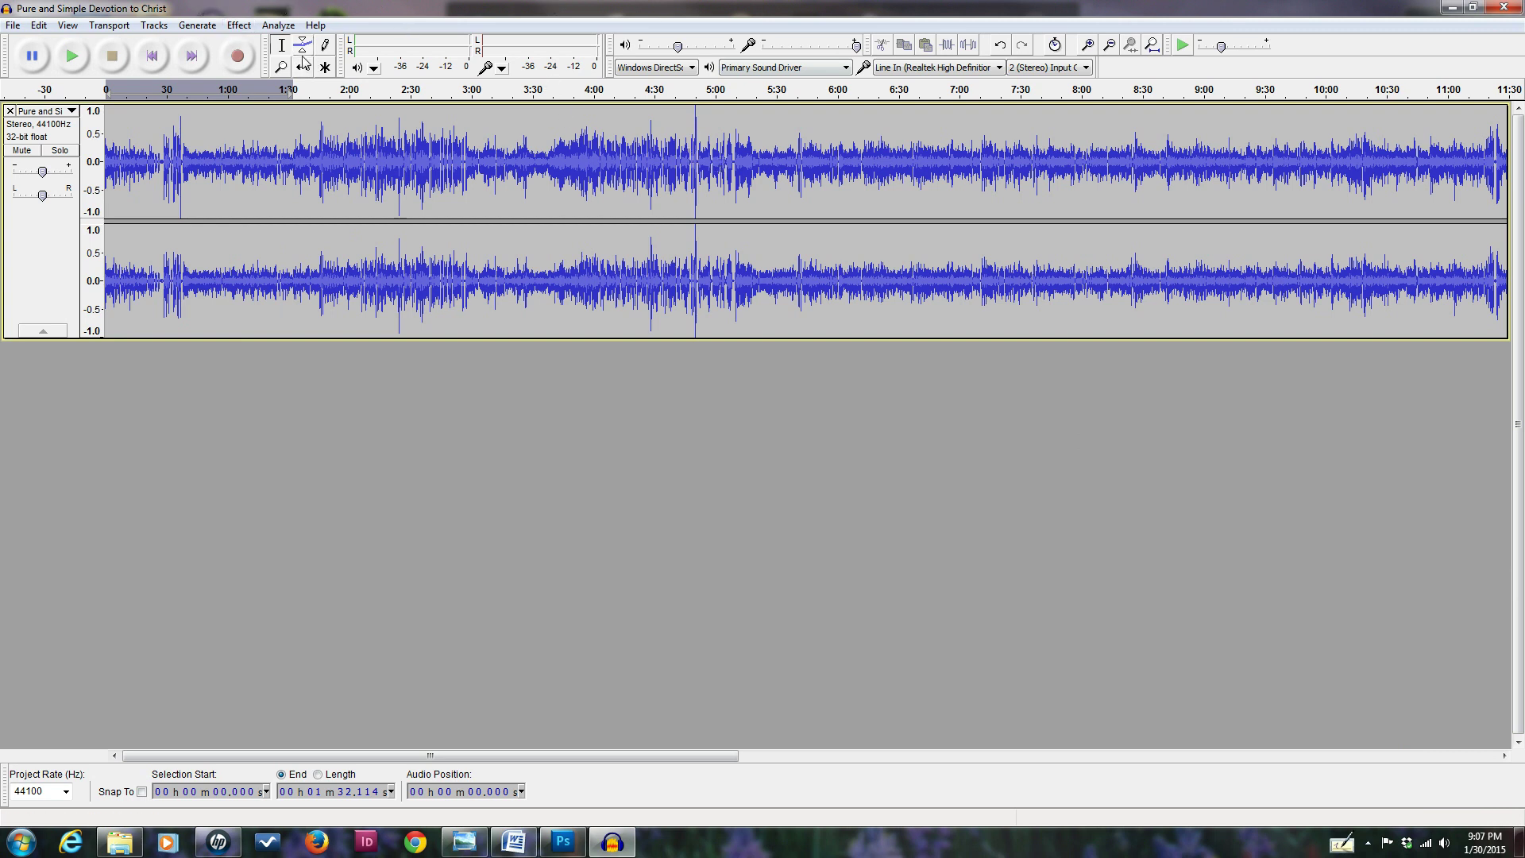
Step: Open File > Export for the sermon in the SBRM Sermons ready 4 CD folder
{"action": "left_click", "coordinate": [13, 26]}
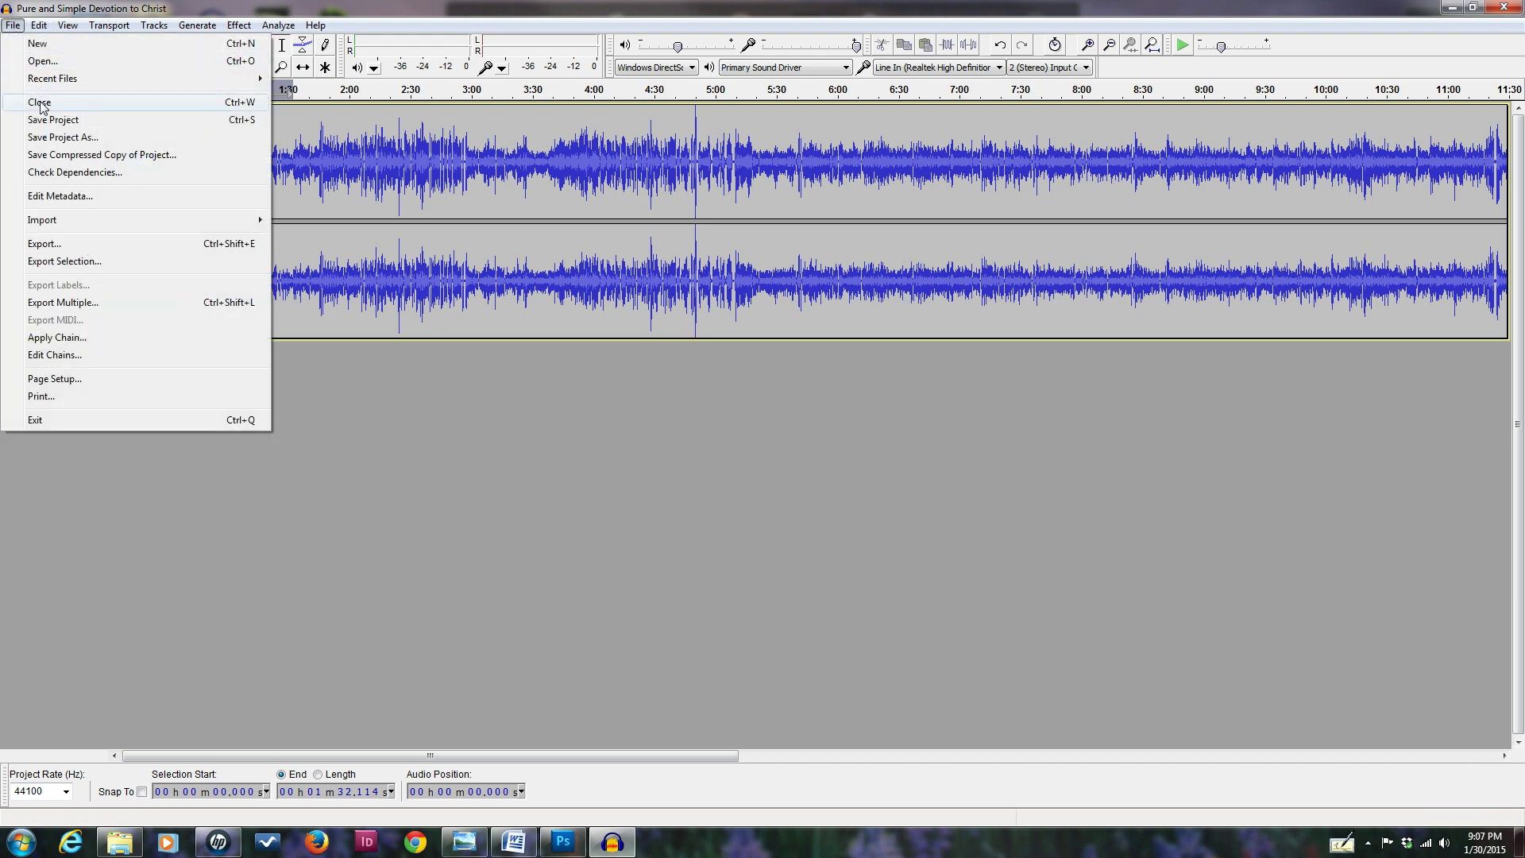
{"action": "left_click", "coordinate": [52, 246]}
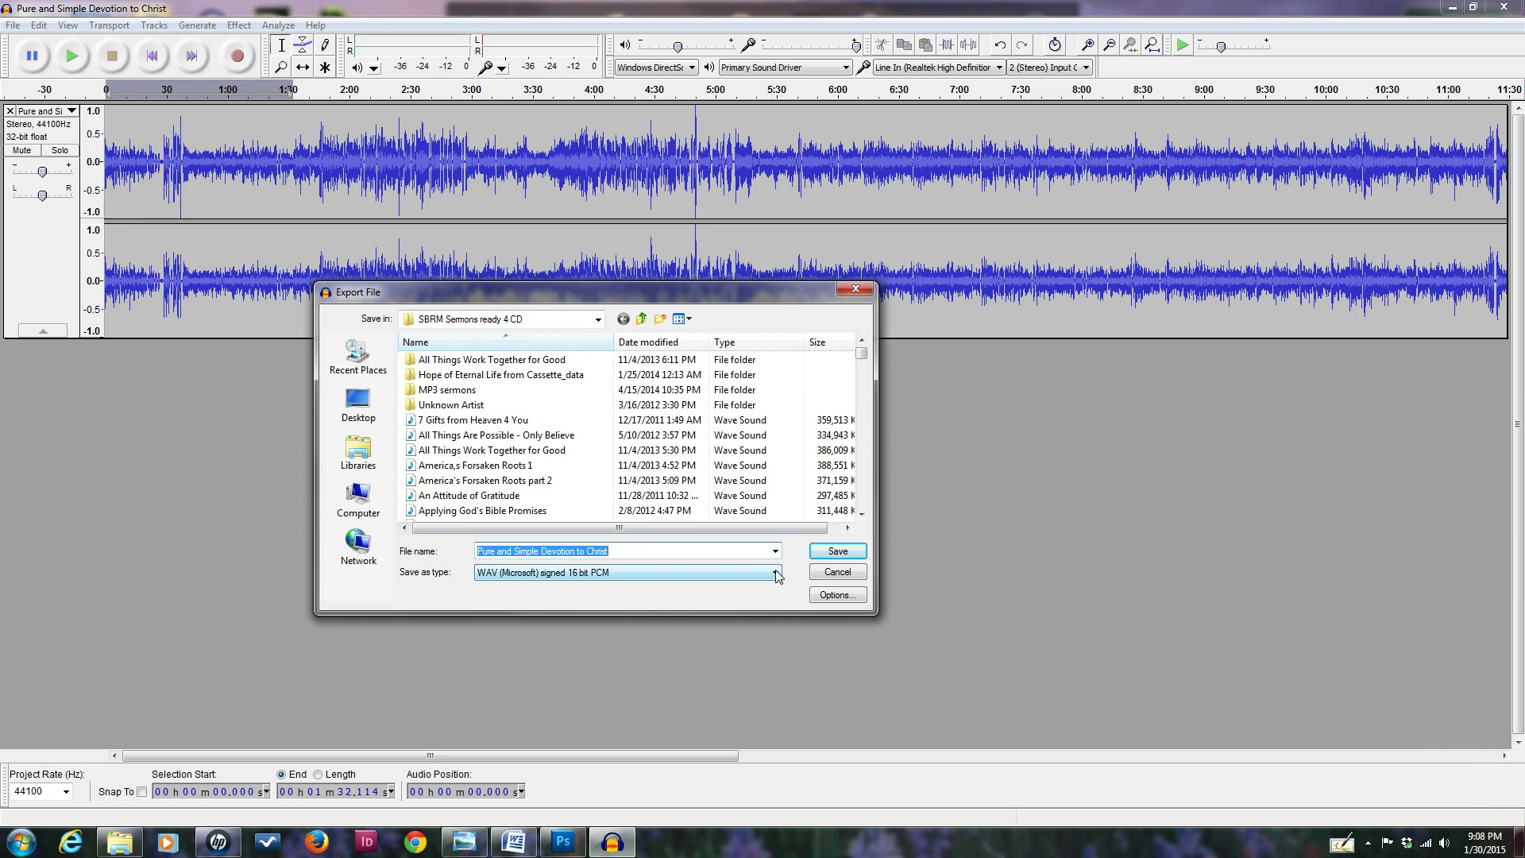
Step: Pick WAV (Microsoft) signed 16 bit PCM as the type, then dismiss the dialog unsaved
{"action": "left_click", "coordinate": [774, 573]}
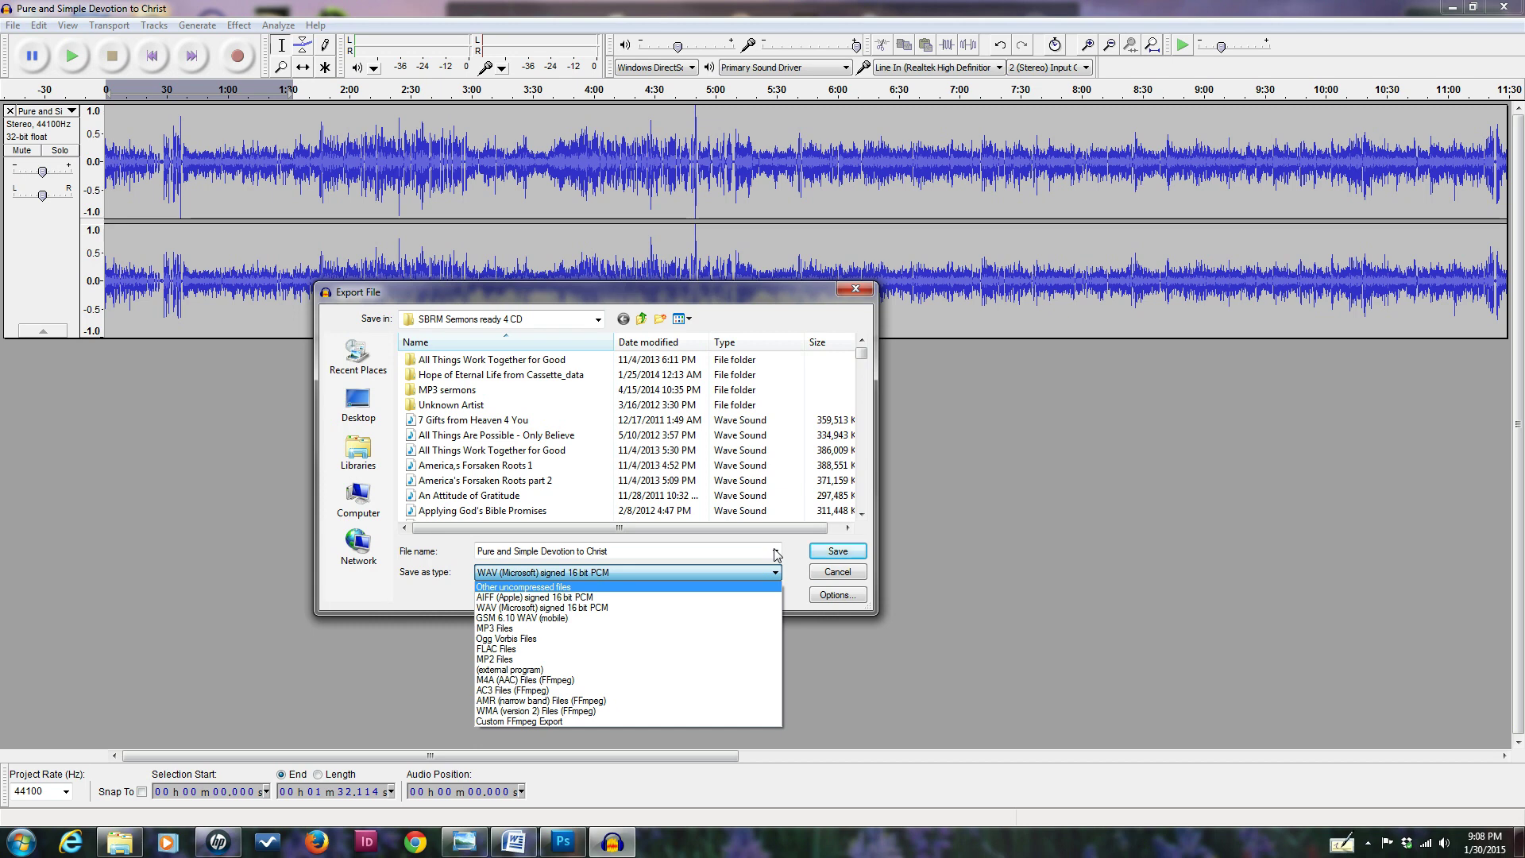
{"action": "left_click", "coordinate": [513, 606]}
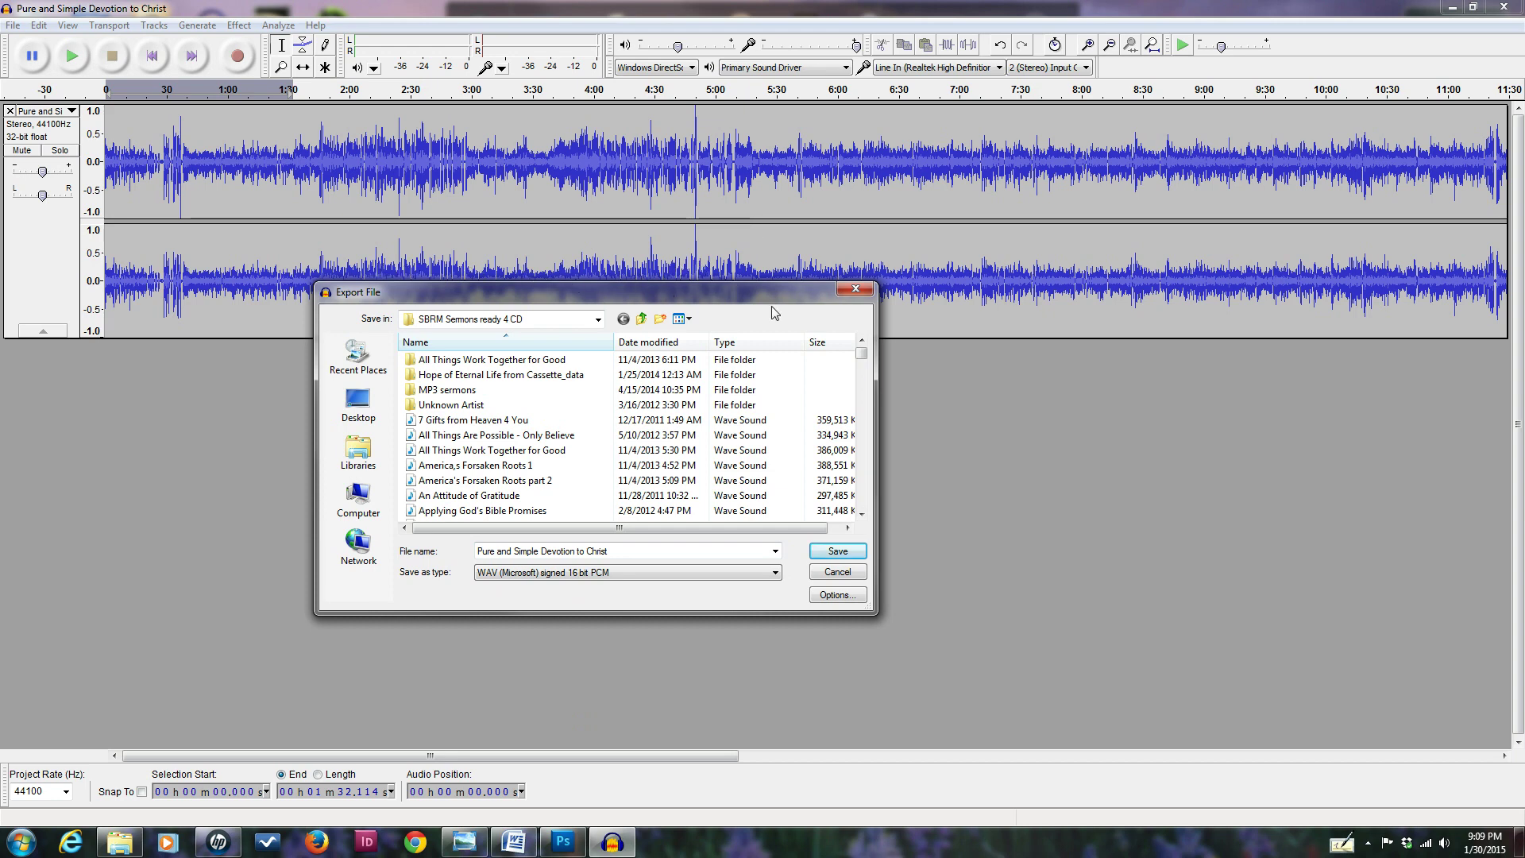
{"action": "left_click", "coordinate": [856, 290]}
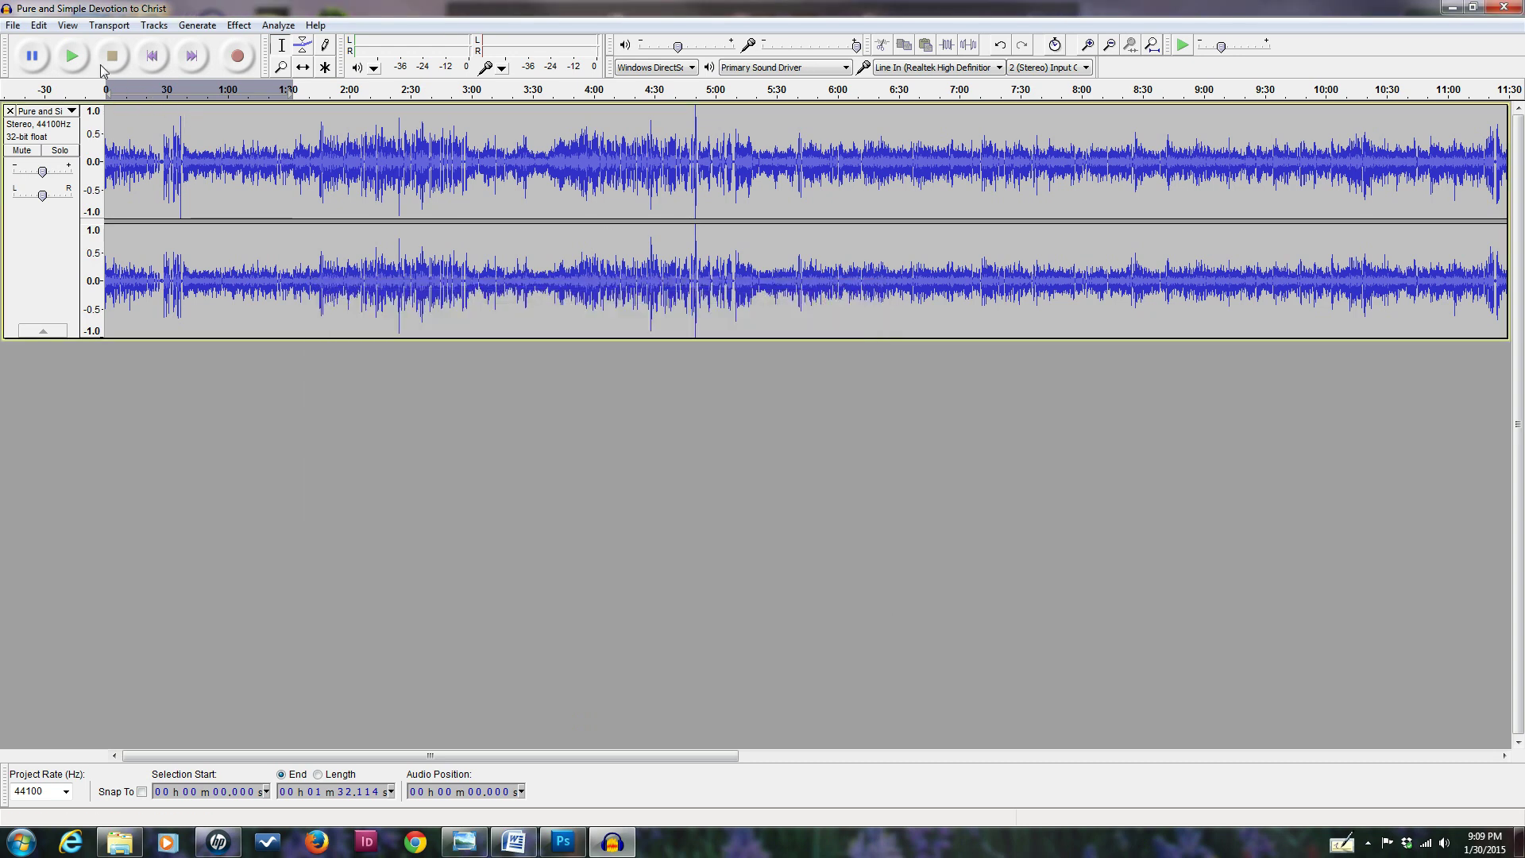
{"action": "left_click", "coordinate": [14, 26]}
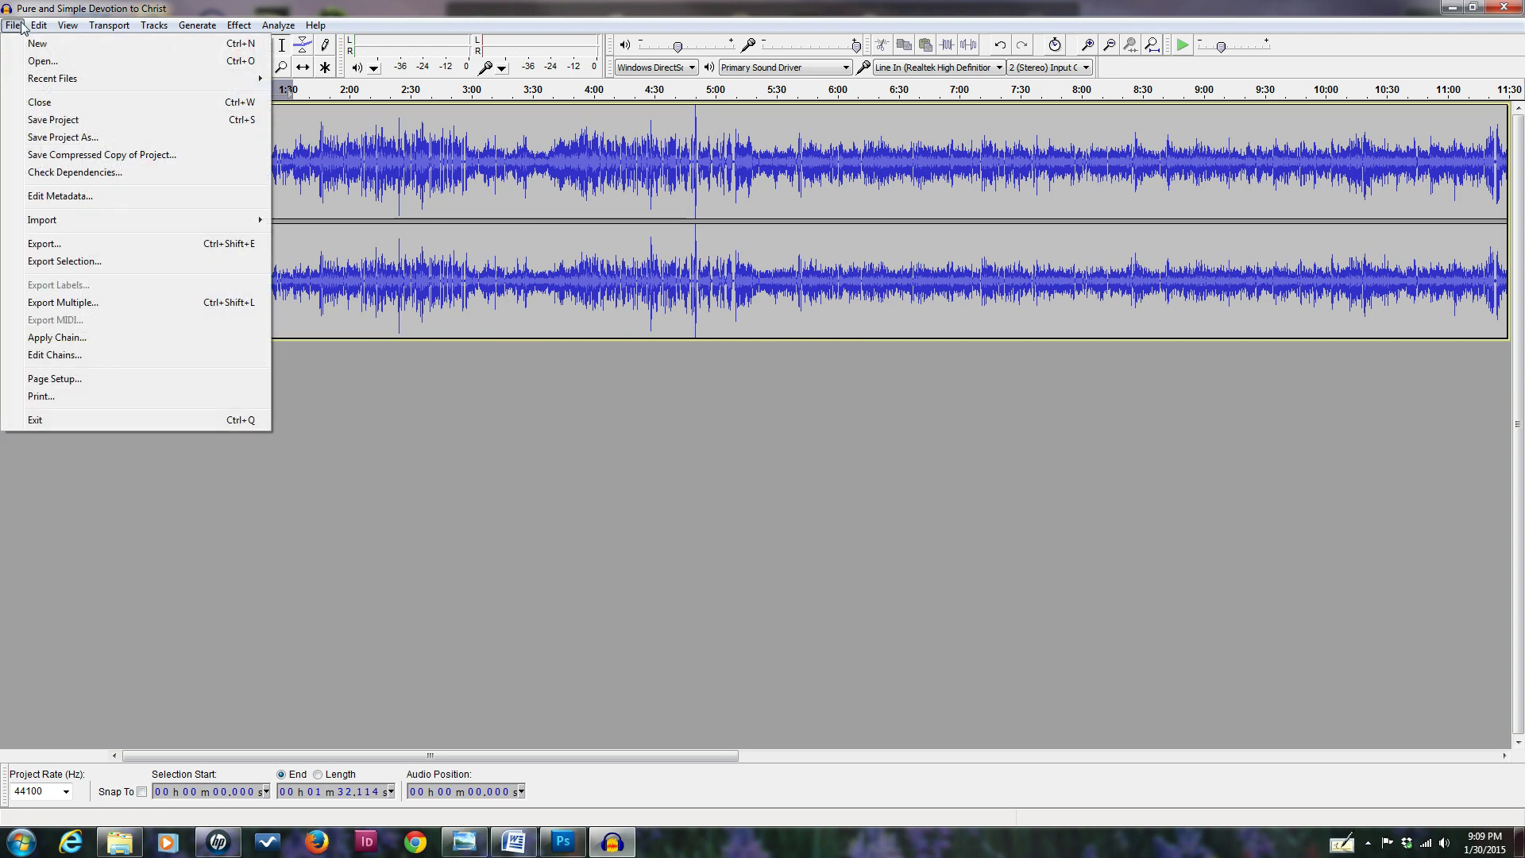
{"action": "left_click", "coordinate": [43, 243]}
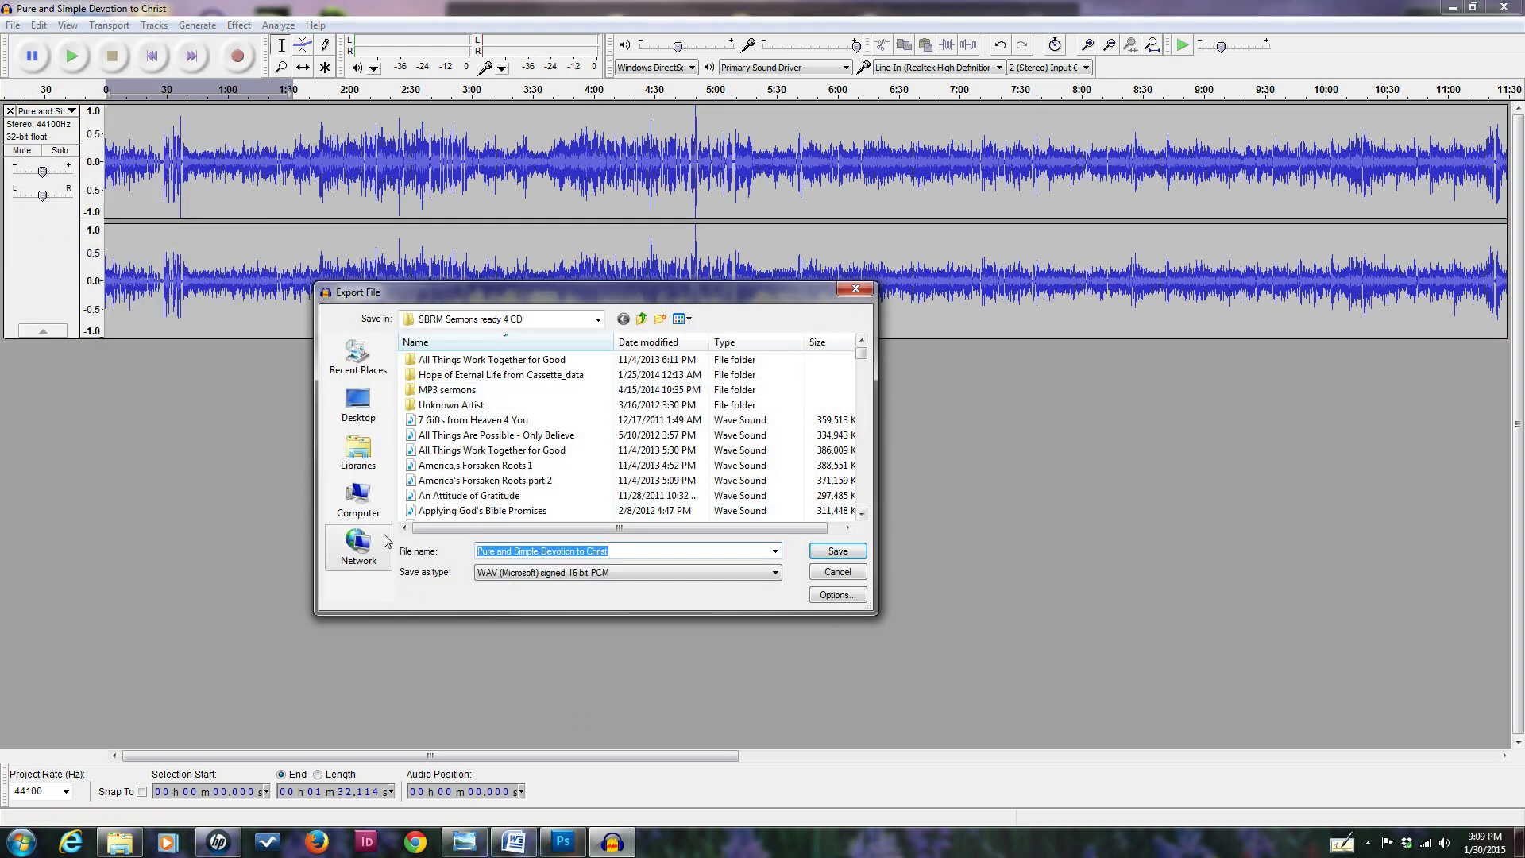
{"action": "left_click", "coordinate": [597, 321]}
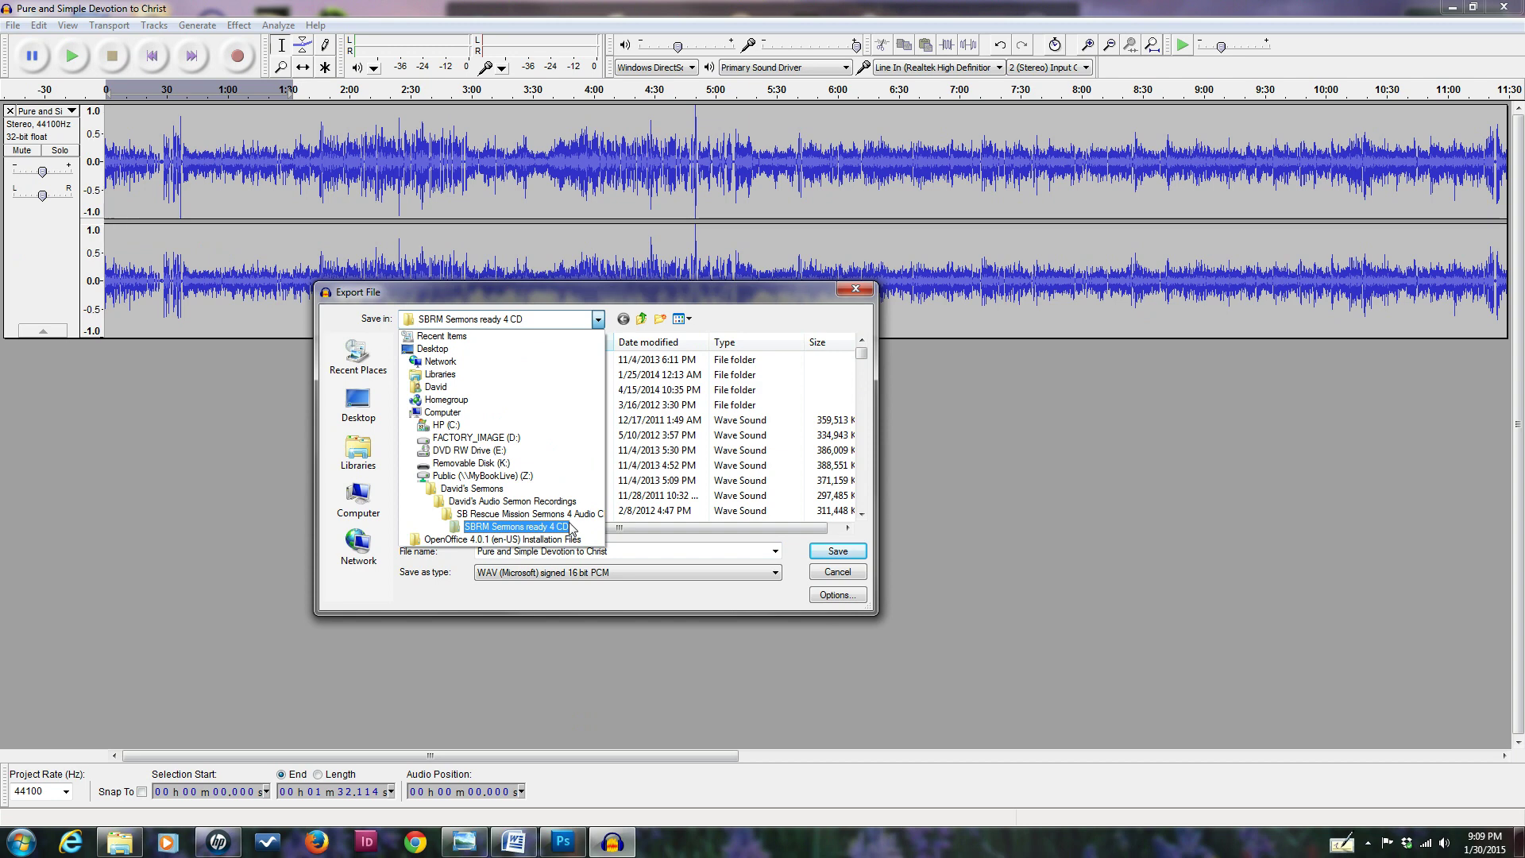
{"action": "left_click", "coordinate": [843, 575]}
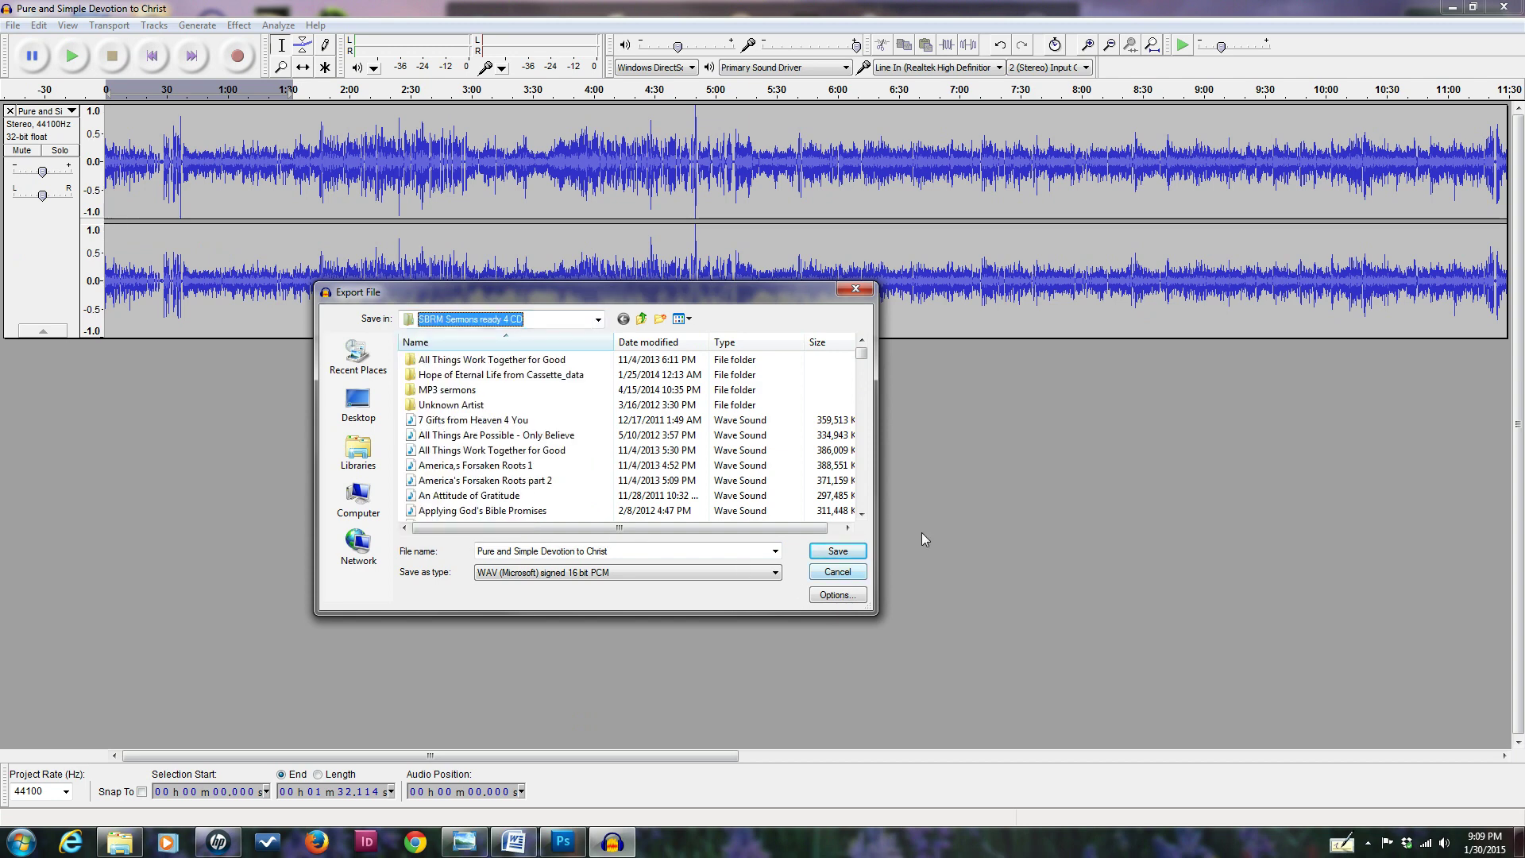
{"action": "left_click", "coordinate": [839, 572]}
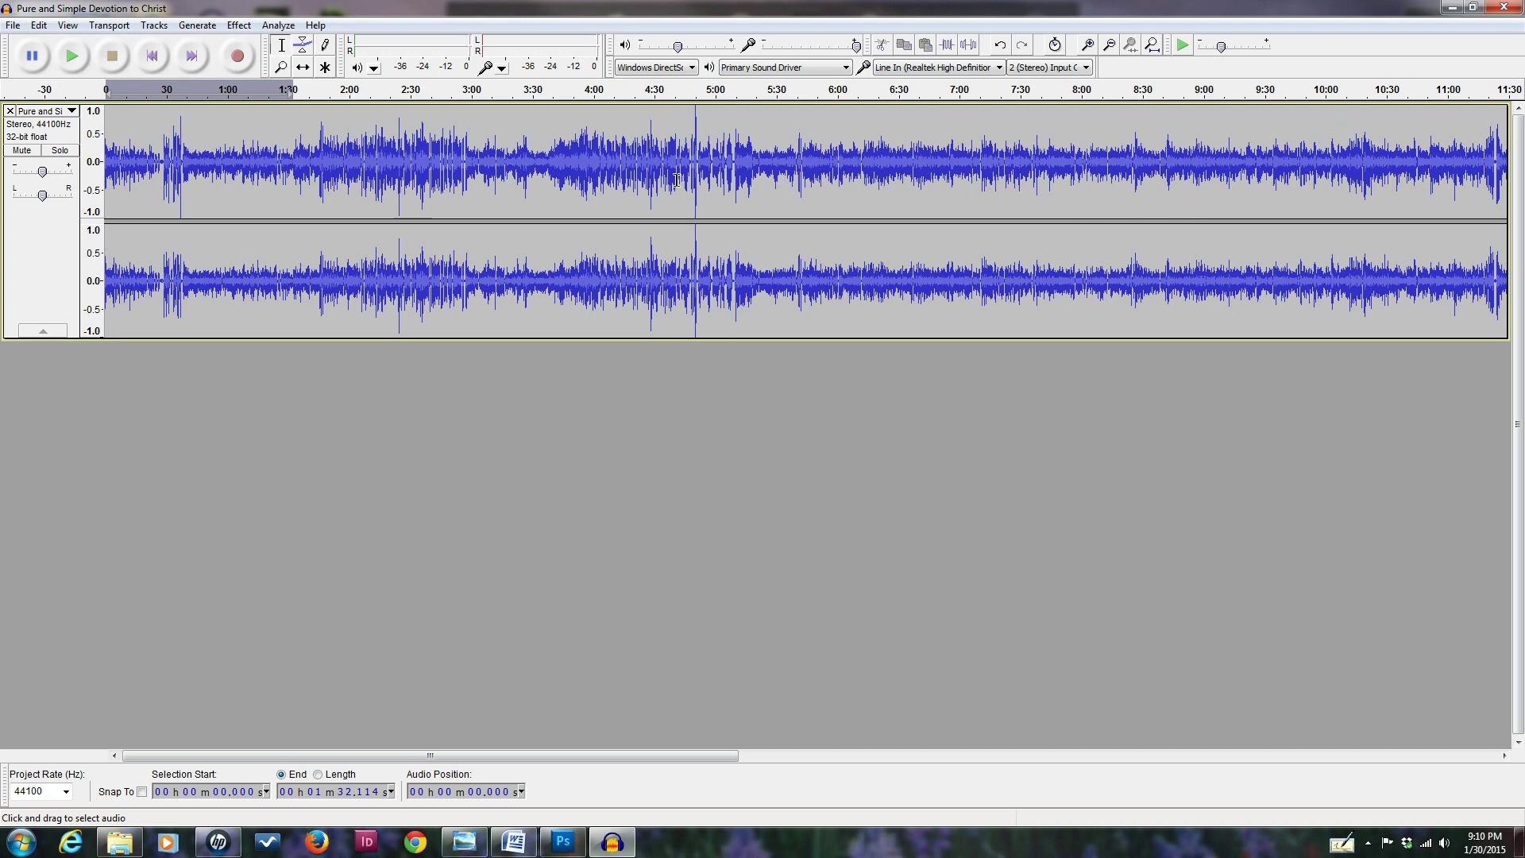
Step: Close the sermon project, answering No to saving changes, then minimise the empty Audacity window
{"action": "left_click", "coordinate": [13, 25]}
{"action": "left_click", "coordinate": [40, 101]}
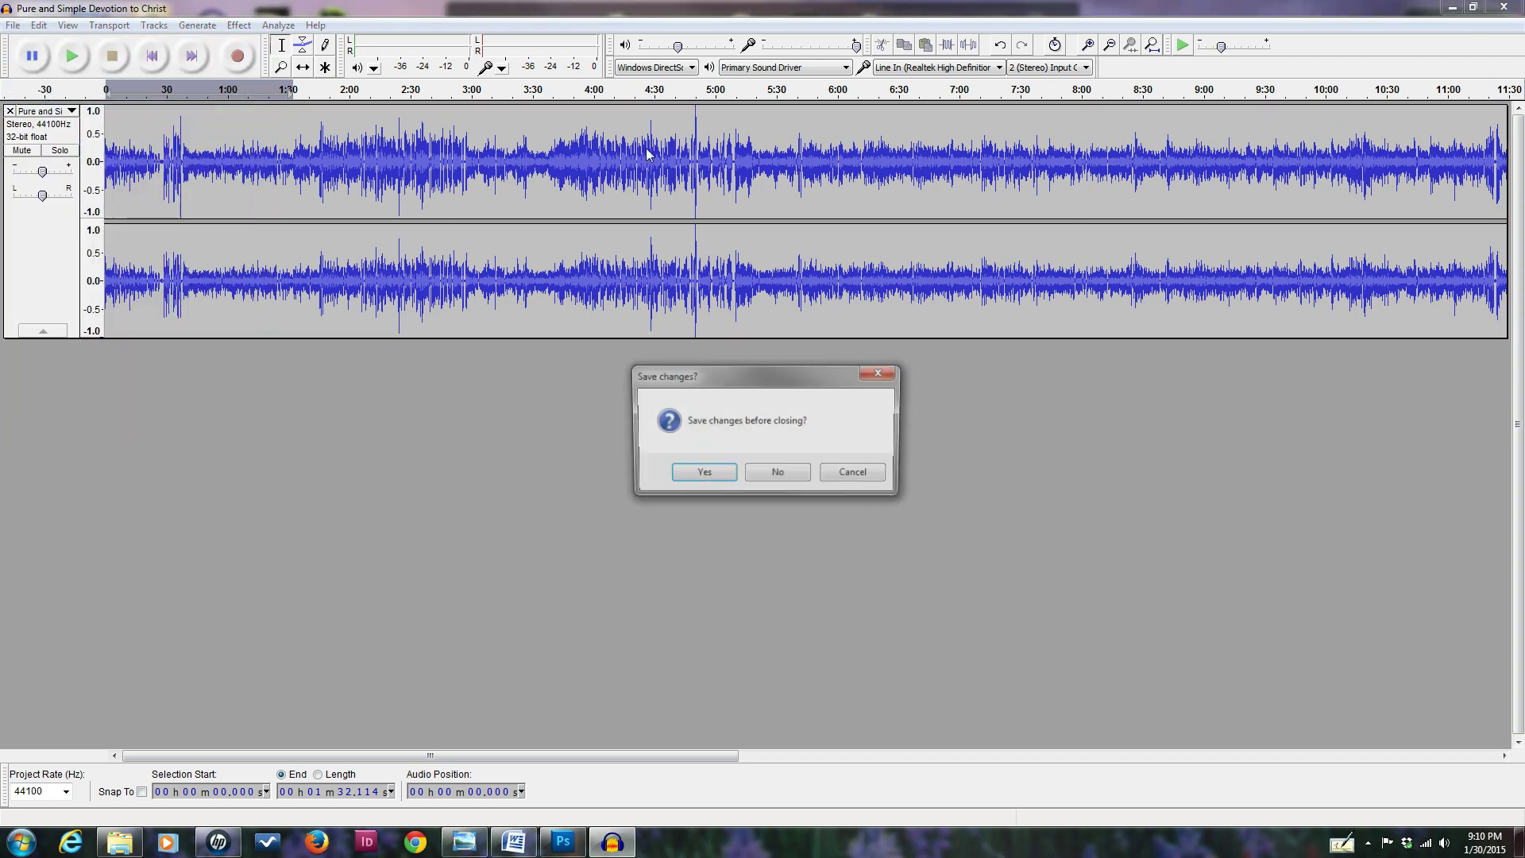
{"action": "left_click", "coordinate": [774, 476]}
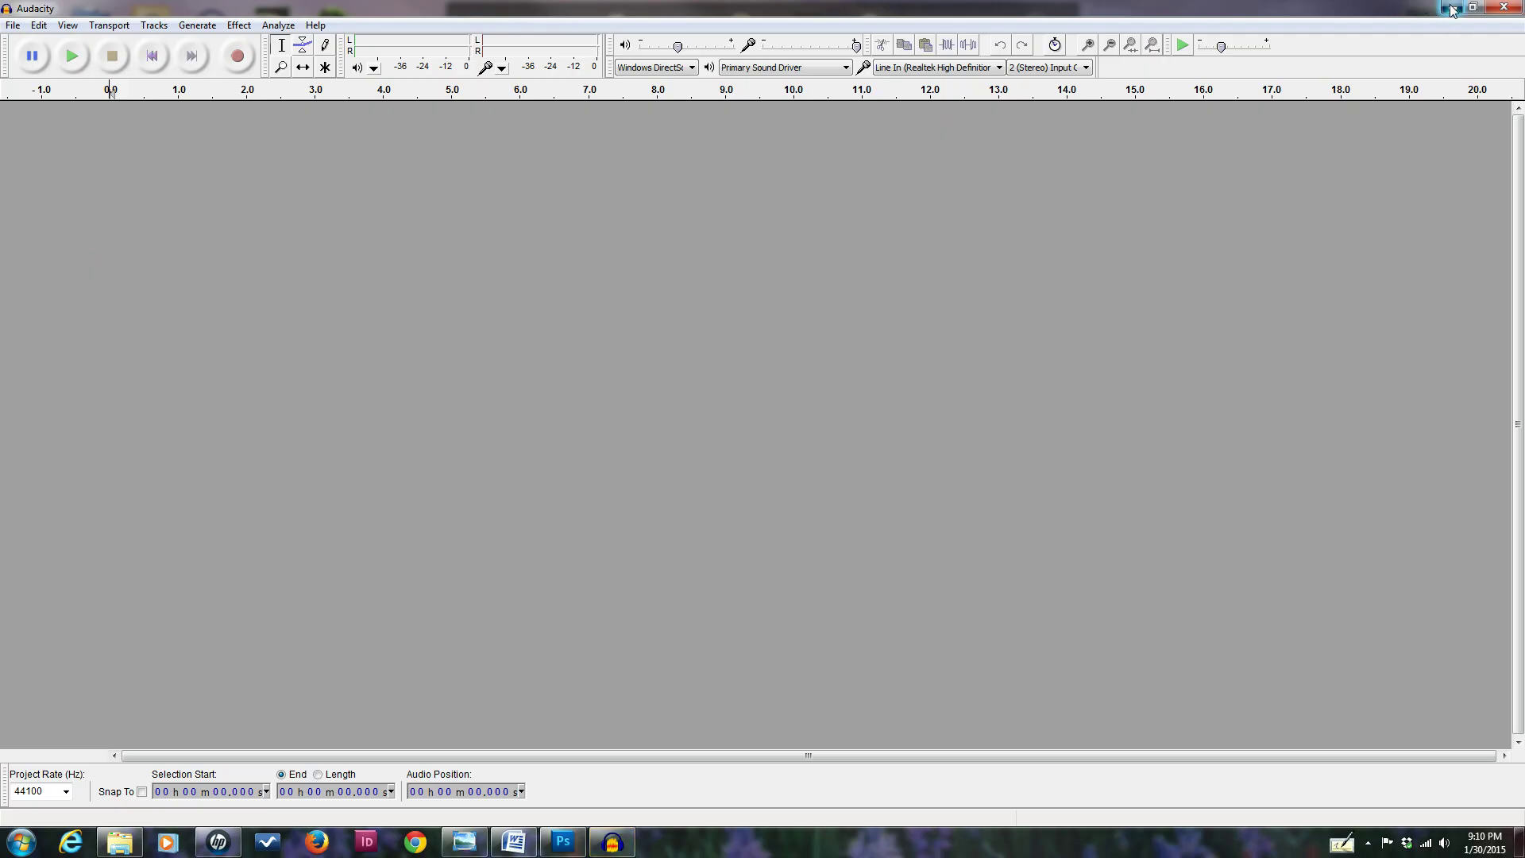
{"action": "left_click", "coordinate": [1449, 8]}
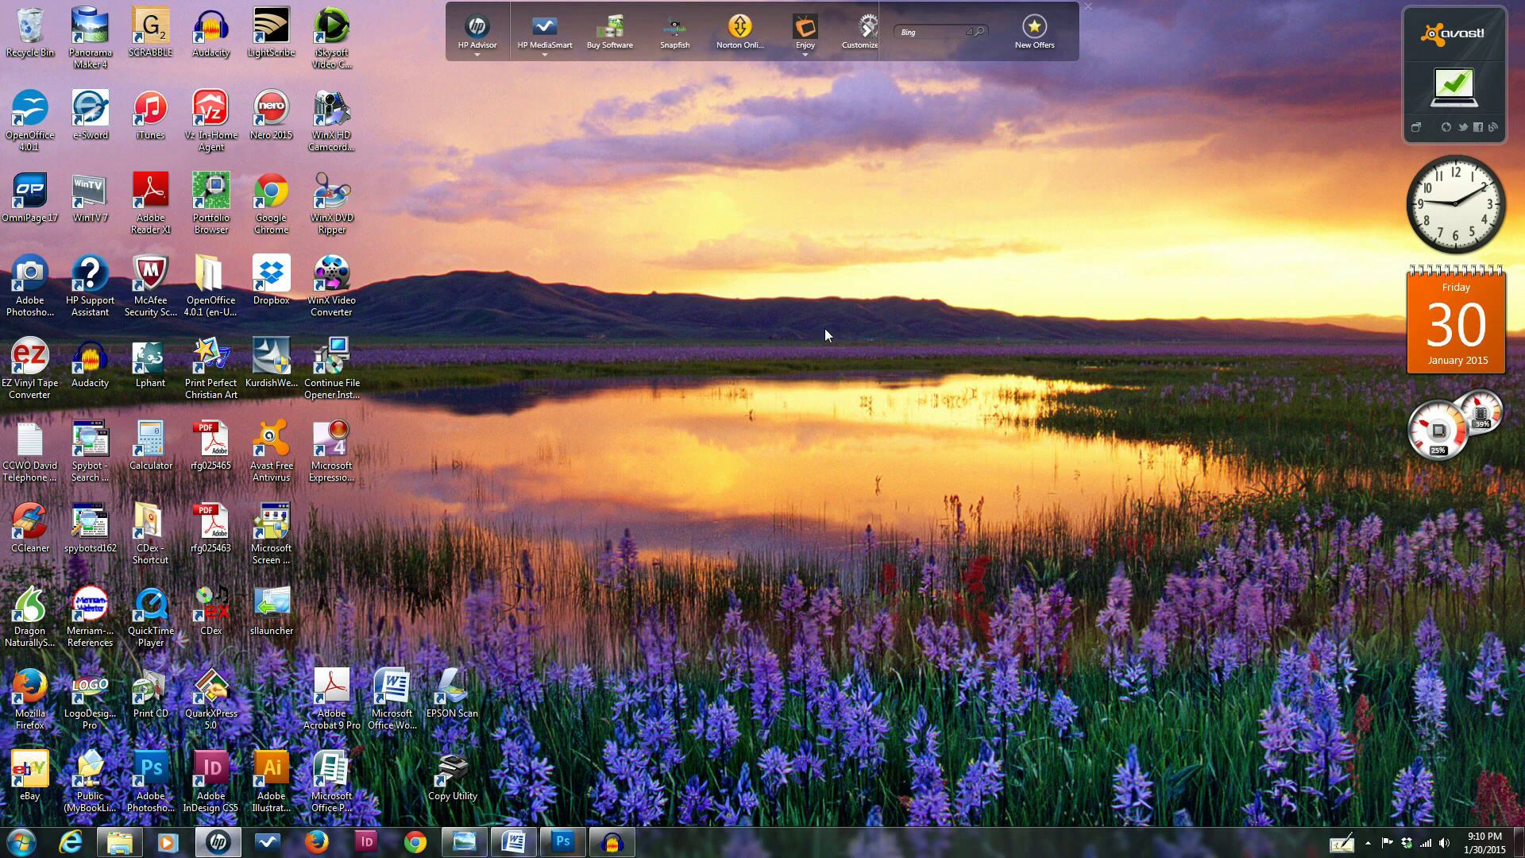